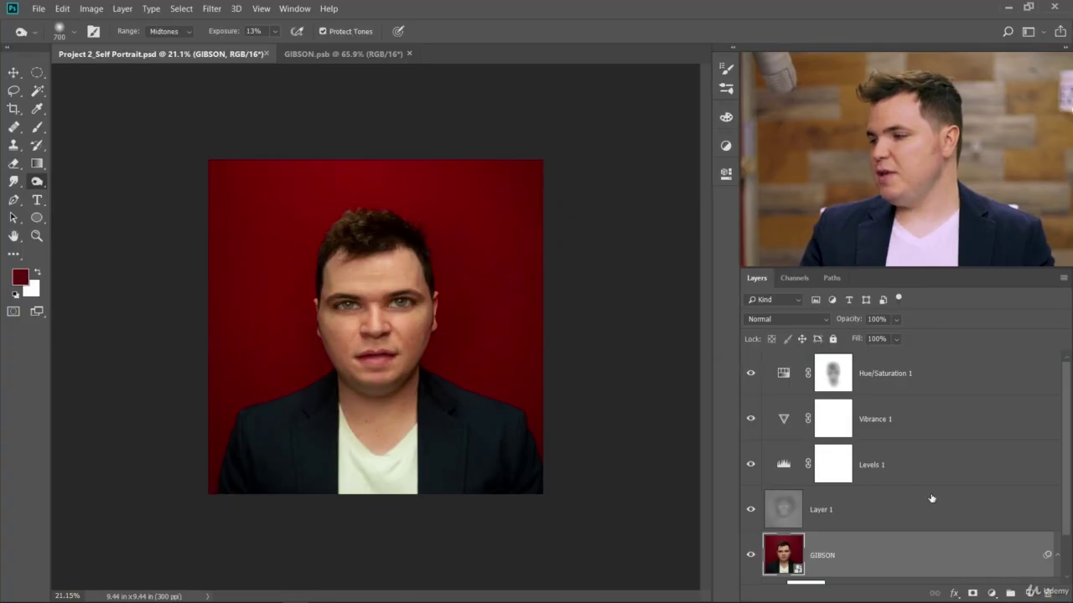
Group Layer 1 through Hue/Saturation 1 and name the group 'Adjustment Layers'.
click(876, 518)
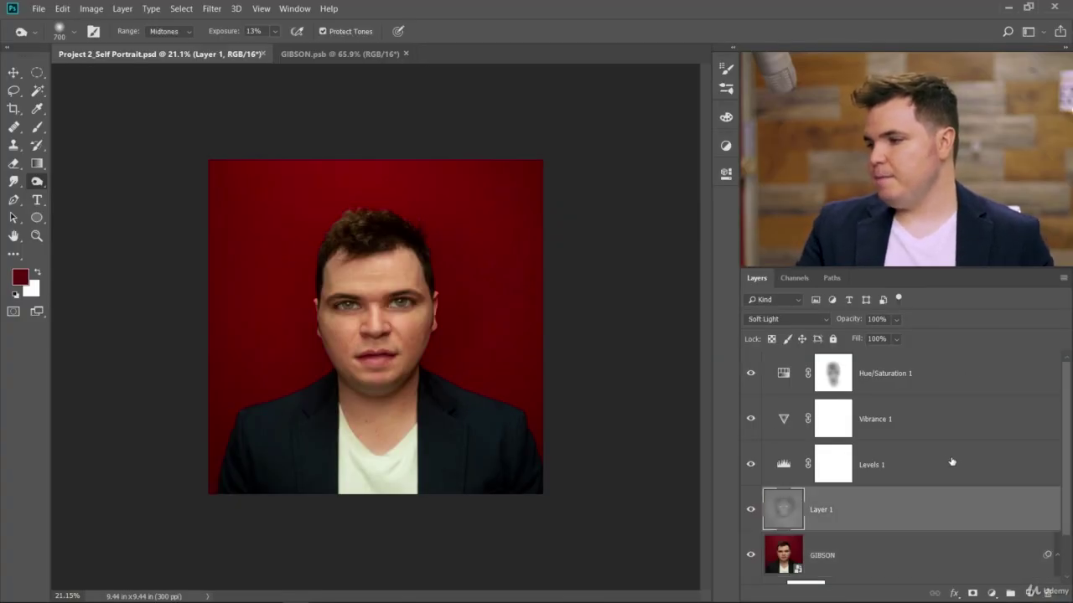
shift+click(953, 377)
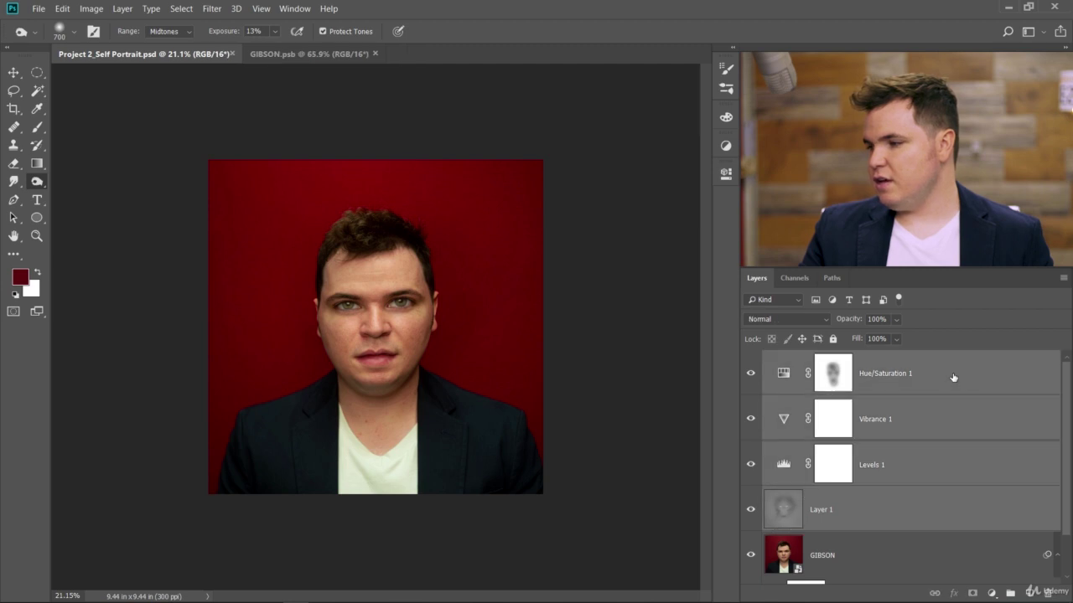
click(1010, 593)
double_click(810, 365)
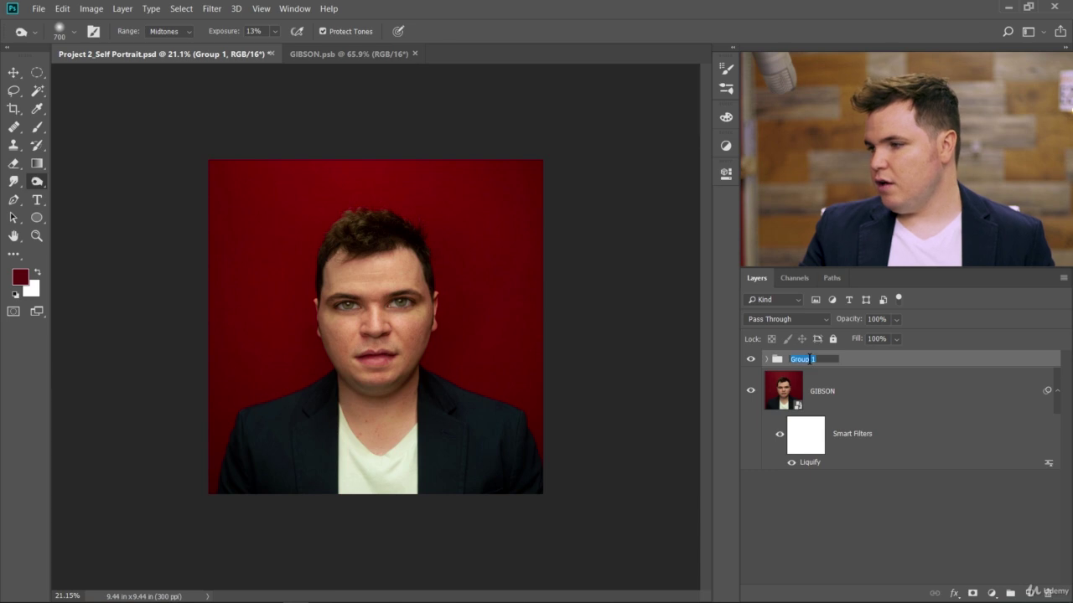
text(Adjus)
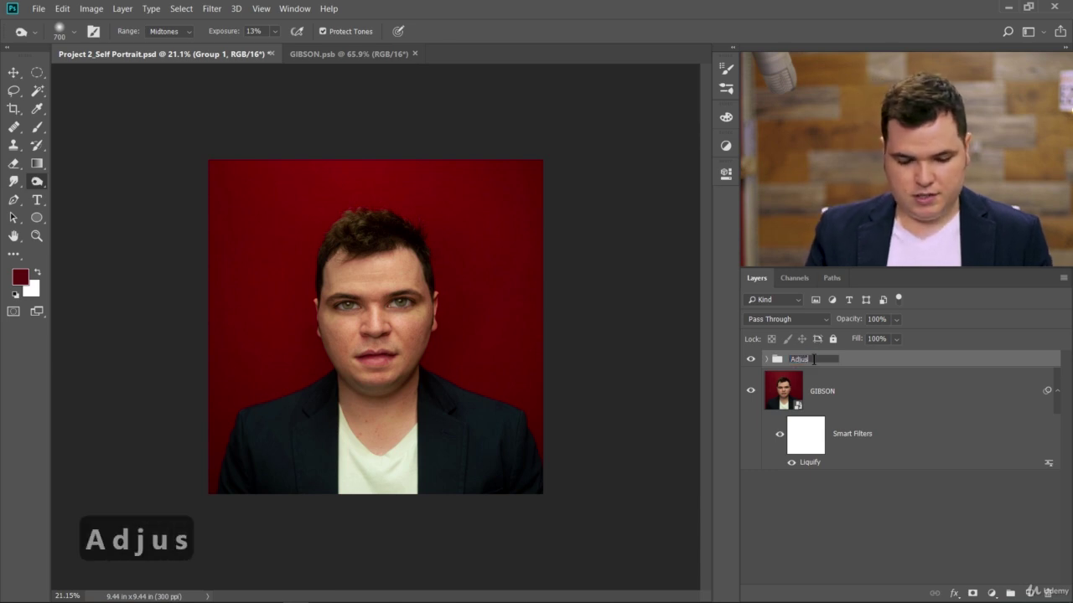
text(tment Layers)
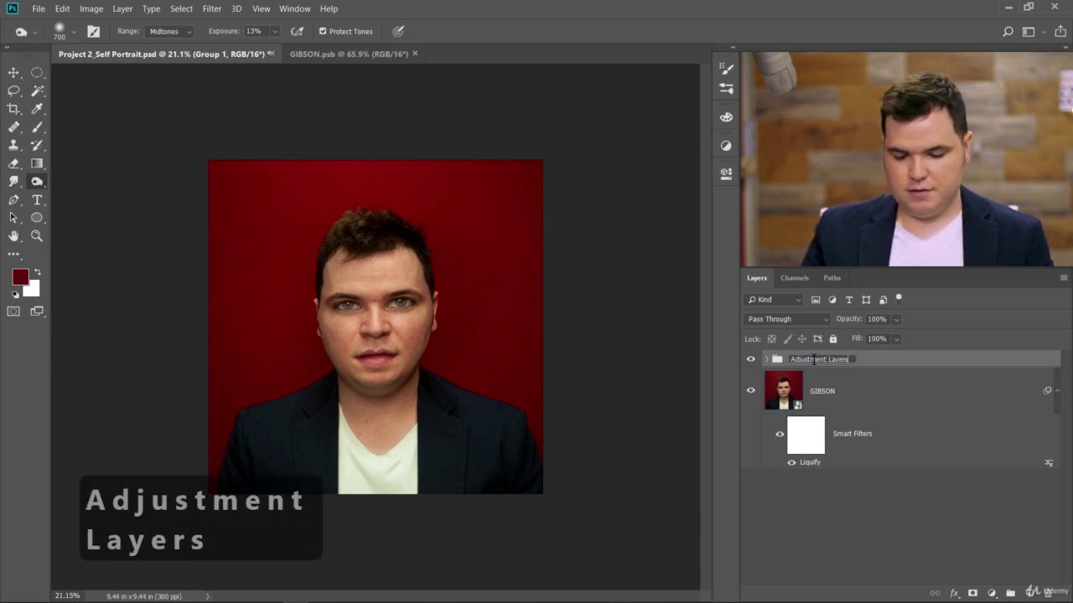
click(890, 477)
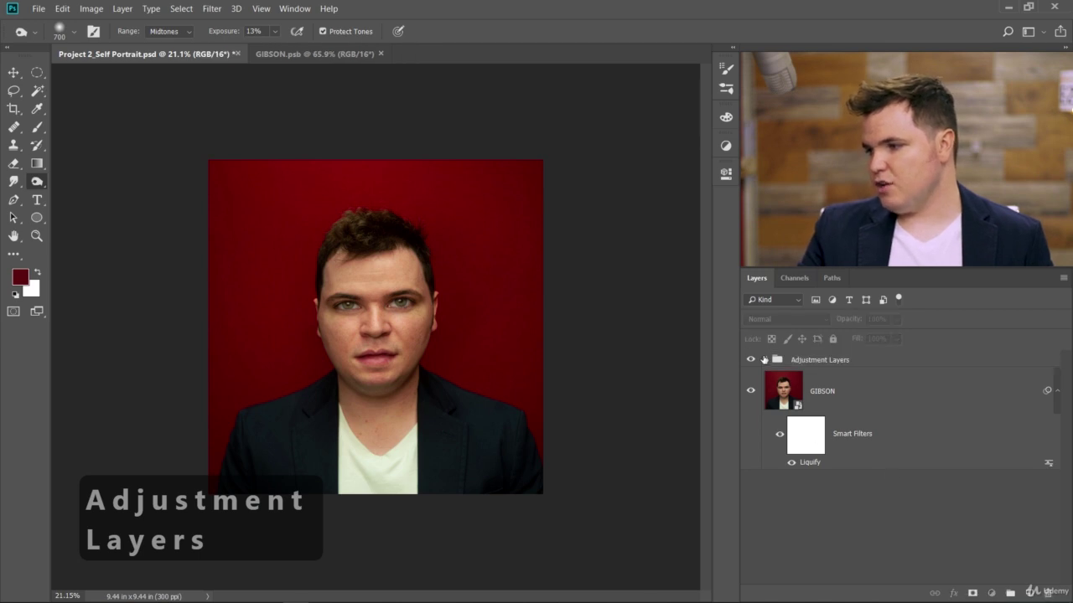
Expand the Adjustment Layers group to verify its contents, then collapse and deselect it.
click(766, 360)
click(766, 359)
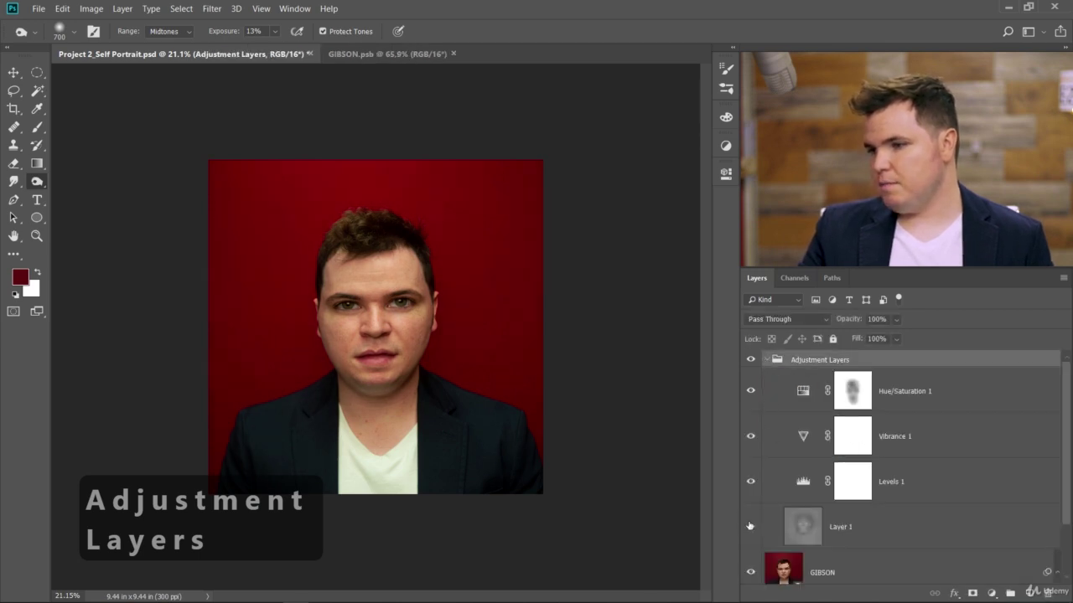
click(766, 359)
click(808, 513)
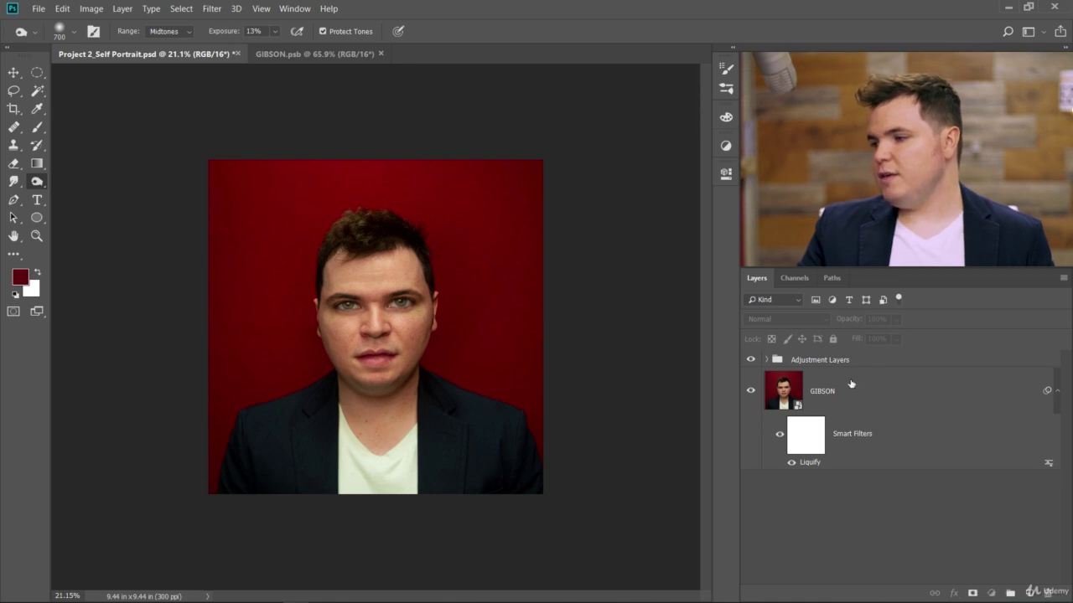
Select the GIBSON layer and check the Filter menu, finding Filter Gallery greyed out.
click(852, 385)
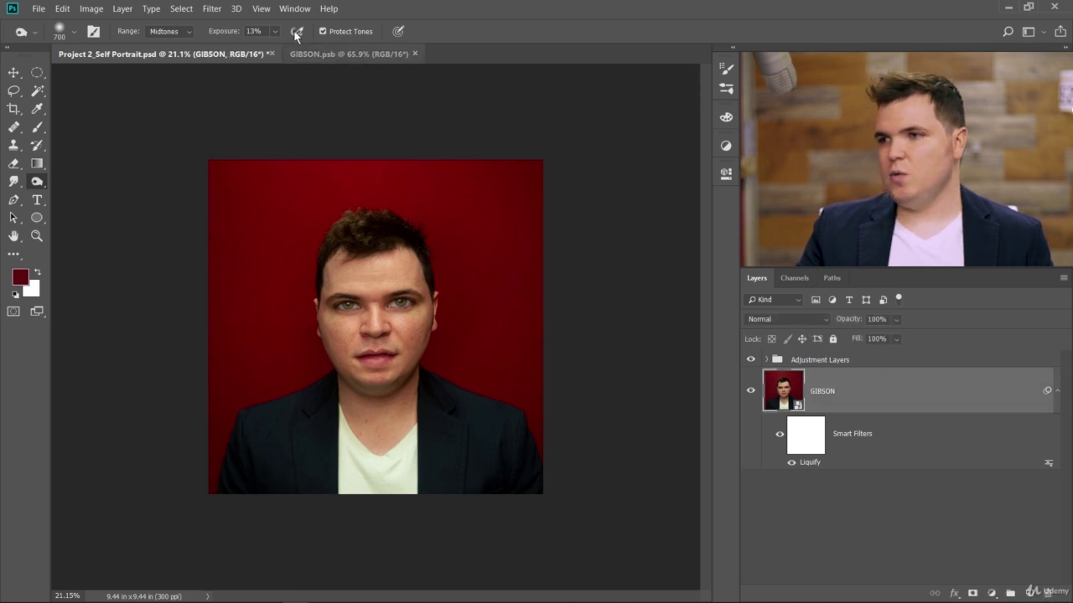
click(212, 8)
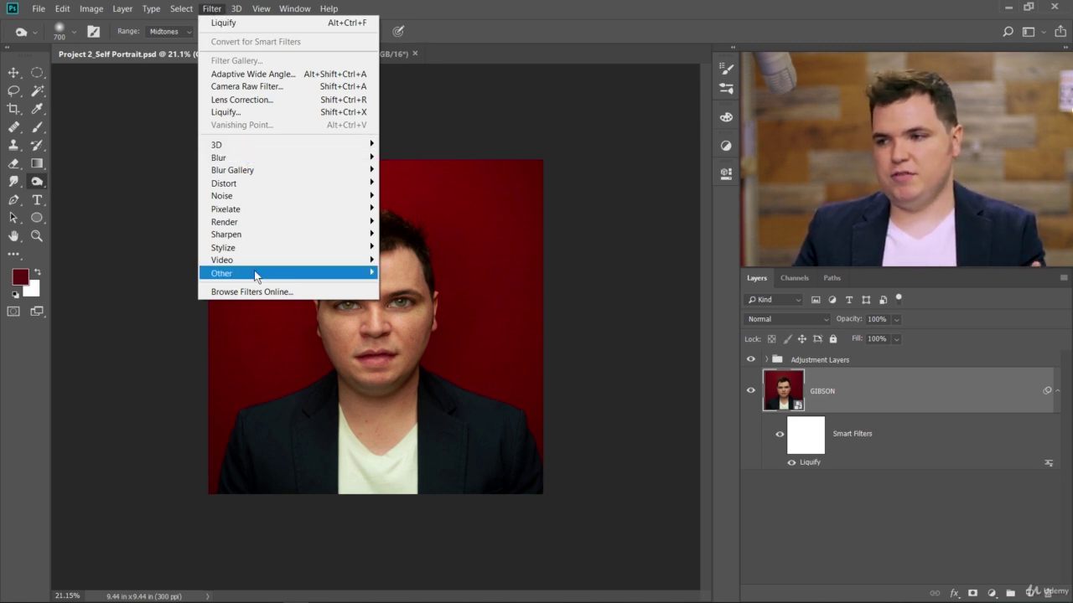
mouse_move(283, 150)
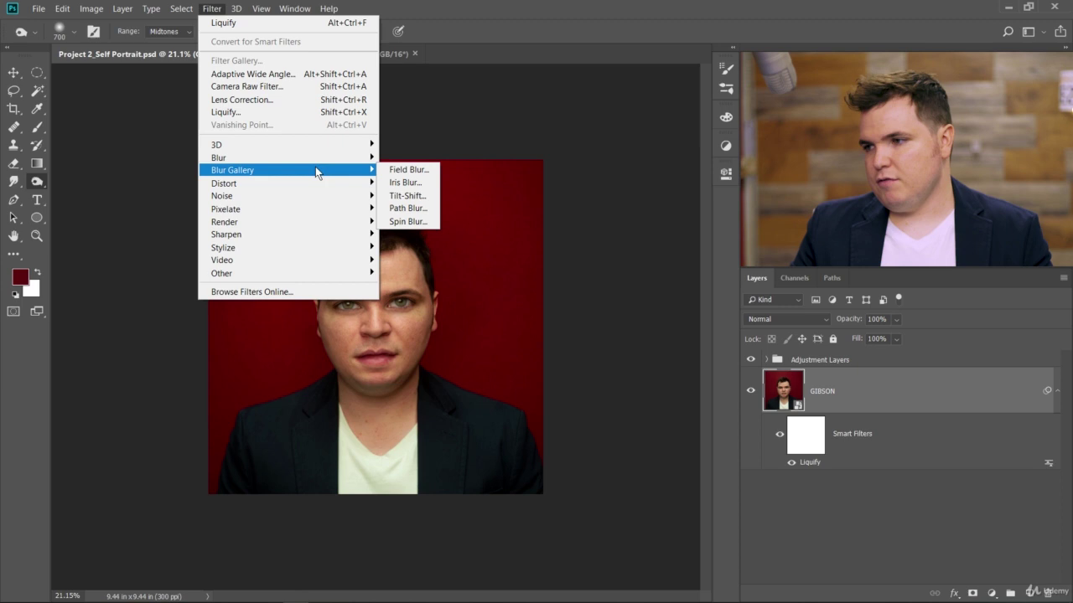
mouse_move(315, 183)
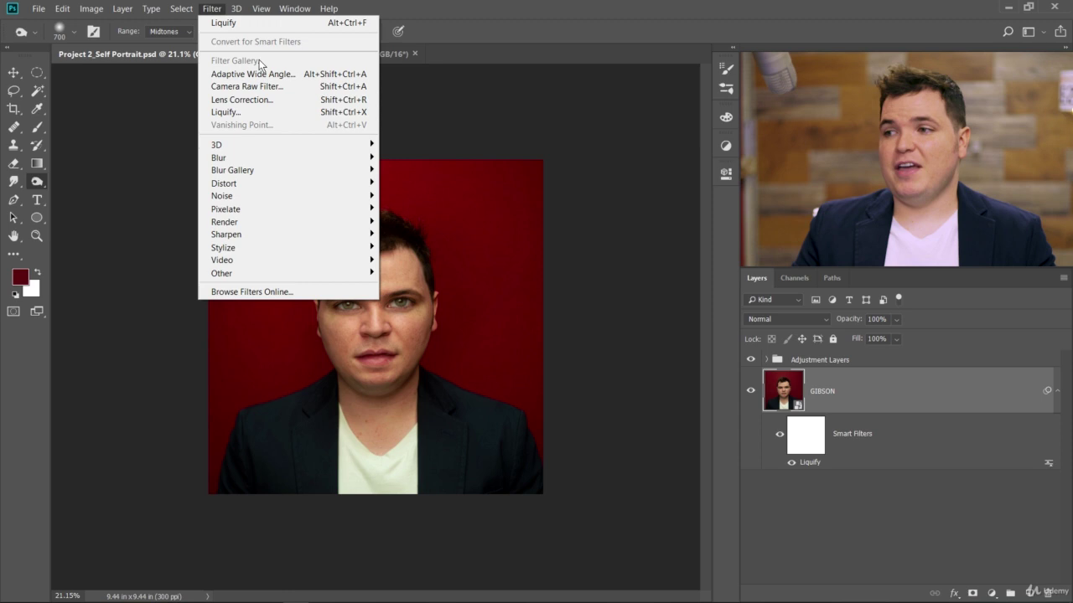
click(210, 10)
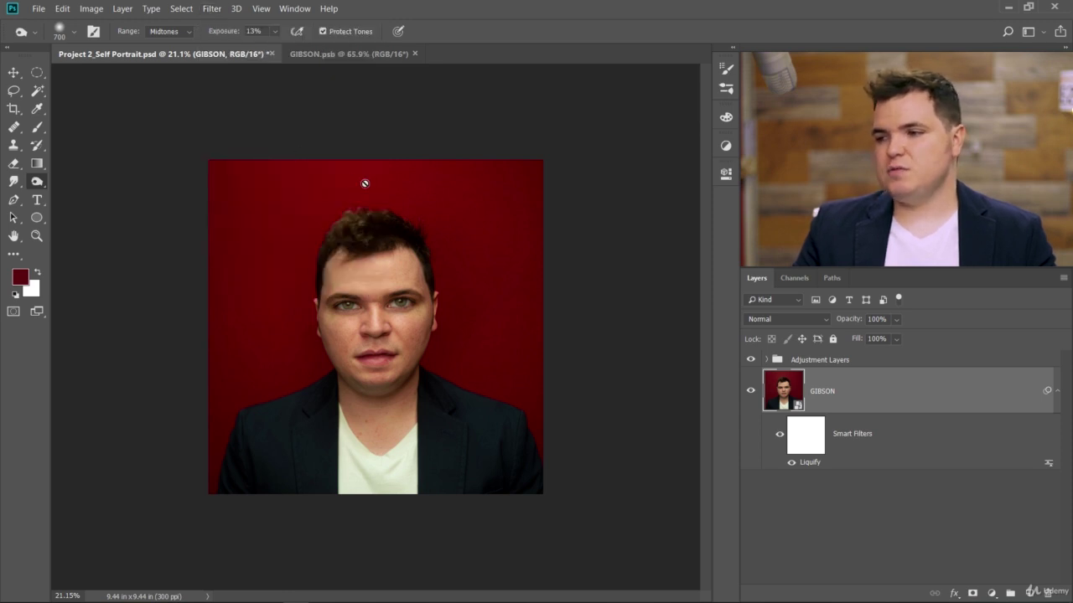
click(204, 9)
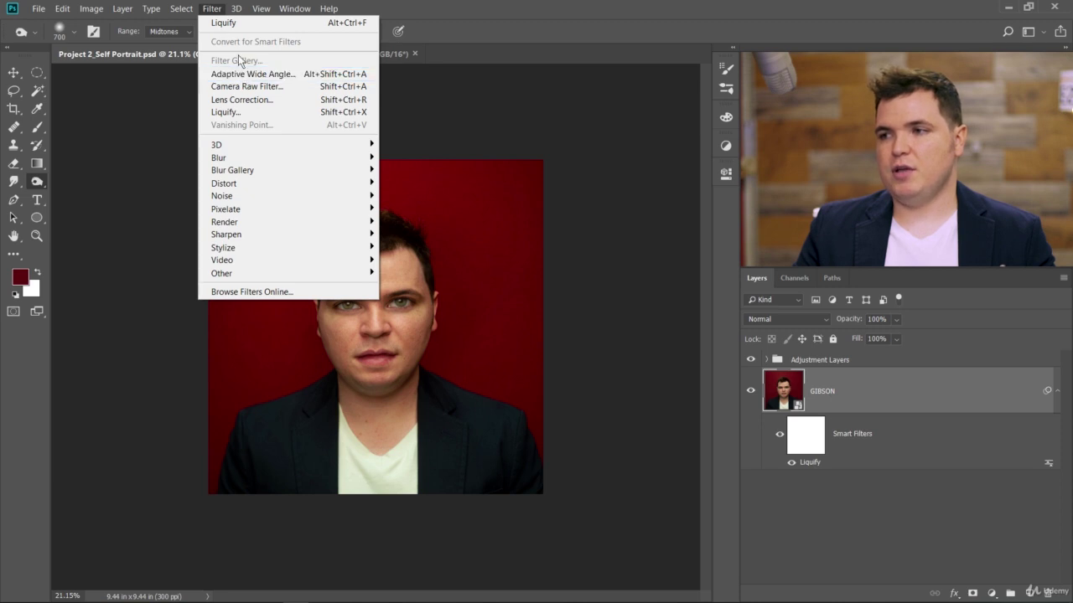
click(213, 8)
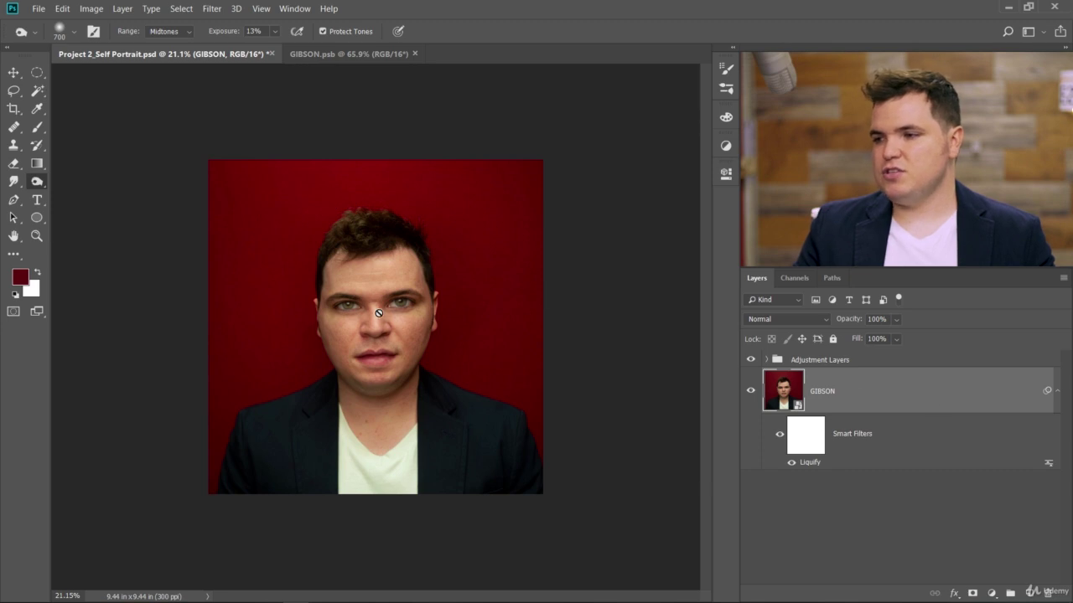
Switch the image to 8 Bits/Channel mode and launch Filter Gallery.
click(92, 11)
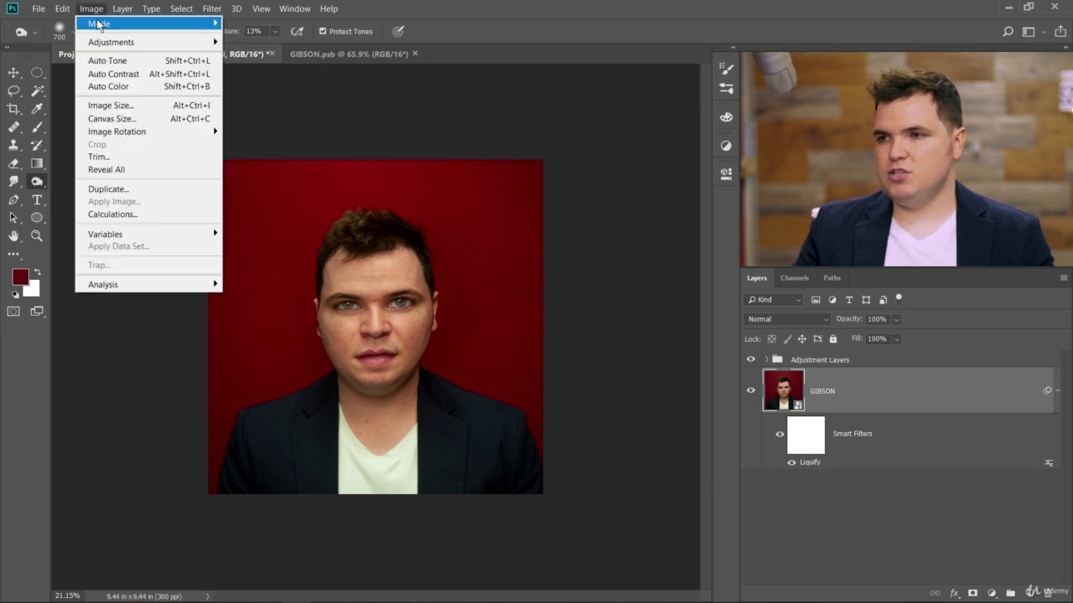
mouse_move(100, 24)
click(271, 137)
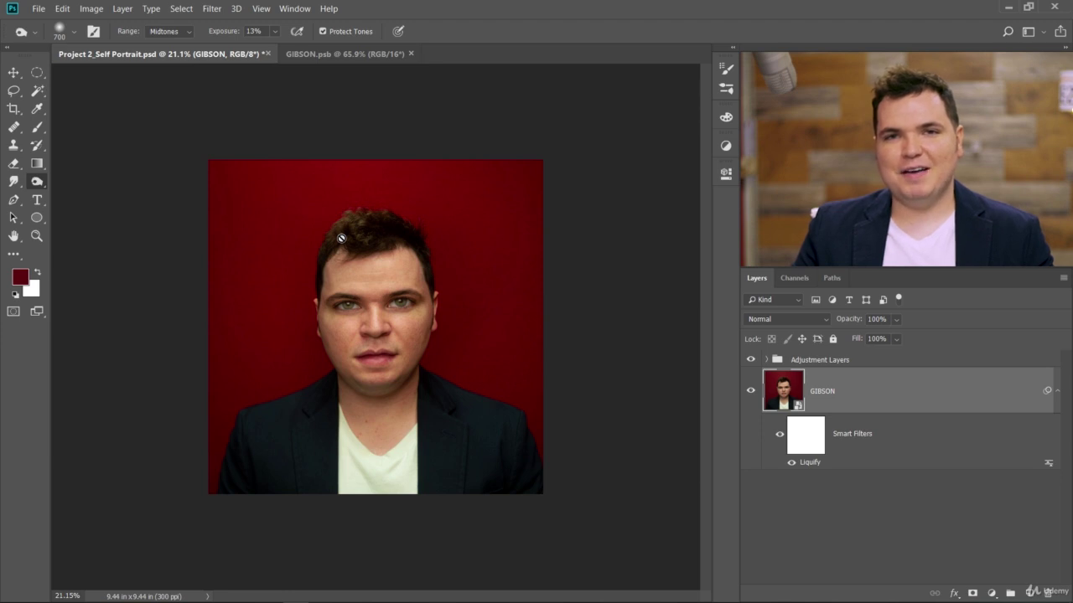
click(218, 11)
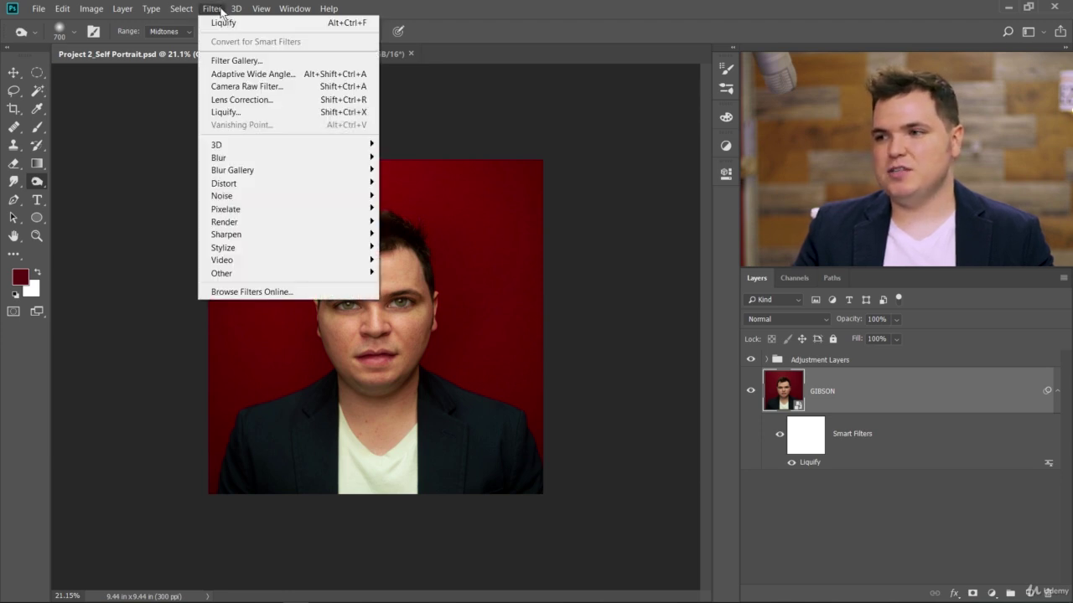
click(275, 62)
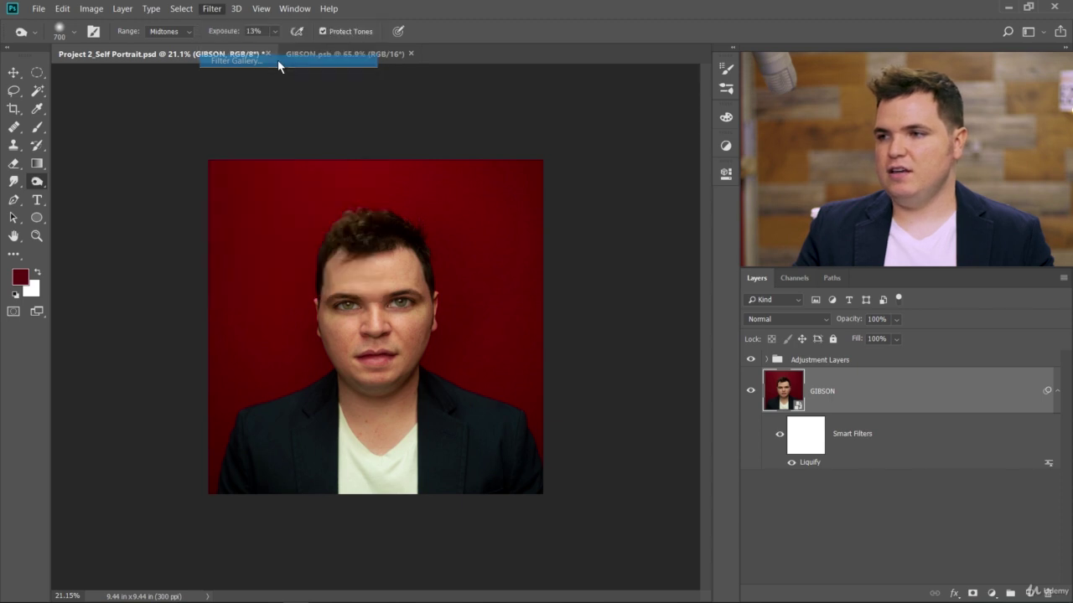
Zoom the Filter Gallery preview out to fit the whole portrait and collapse the Texture category.
key(ctrl+minus)
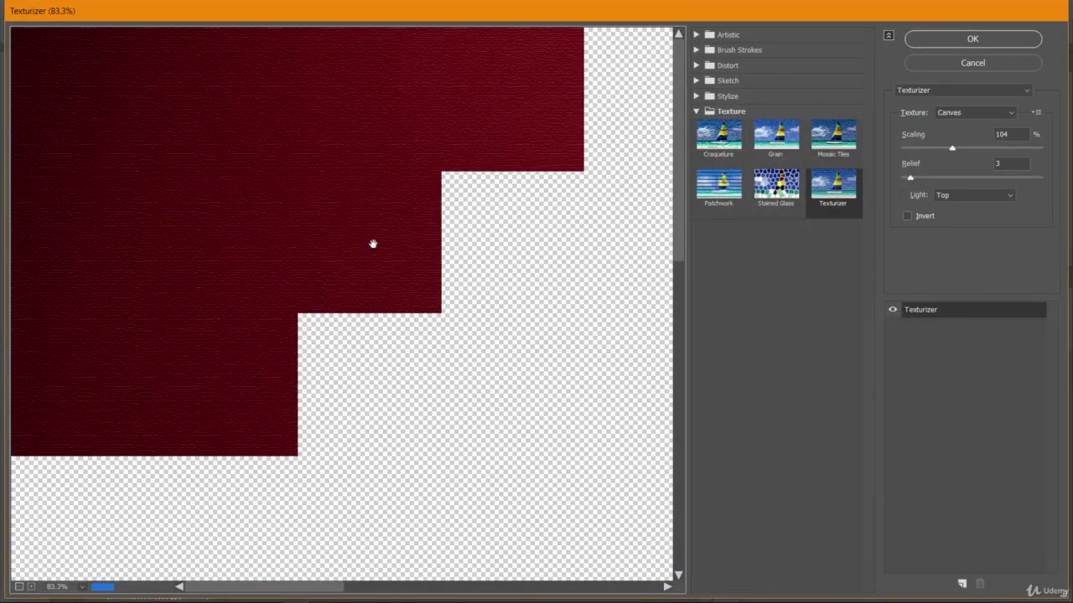
click(18, 587)
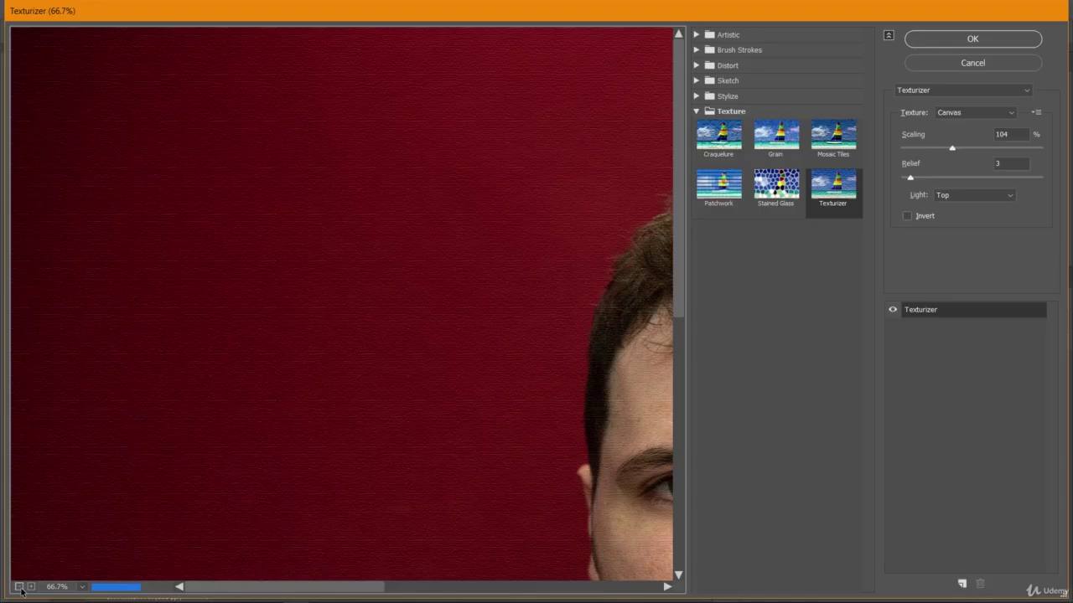
click(18, 586)
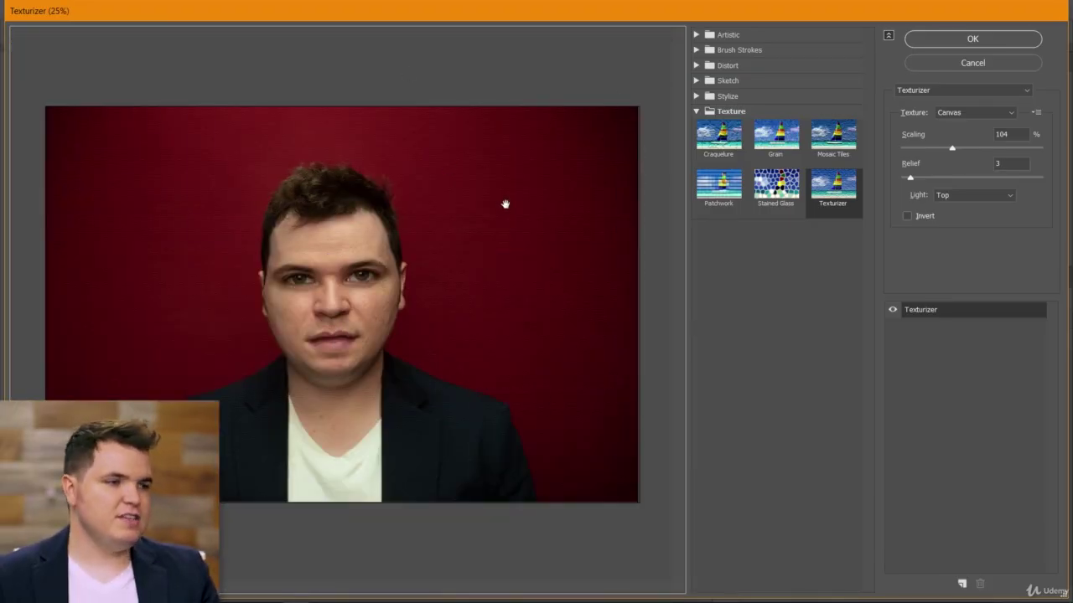
key(ctrl+0)
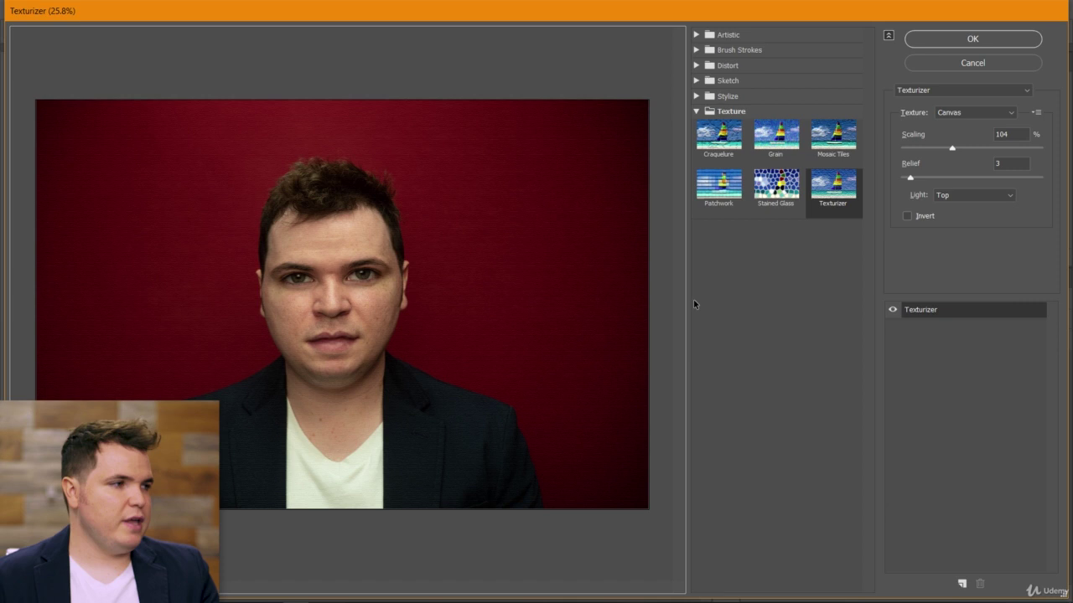
click(695, 112)
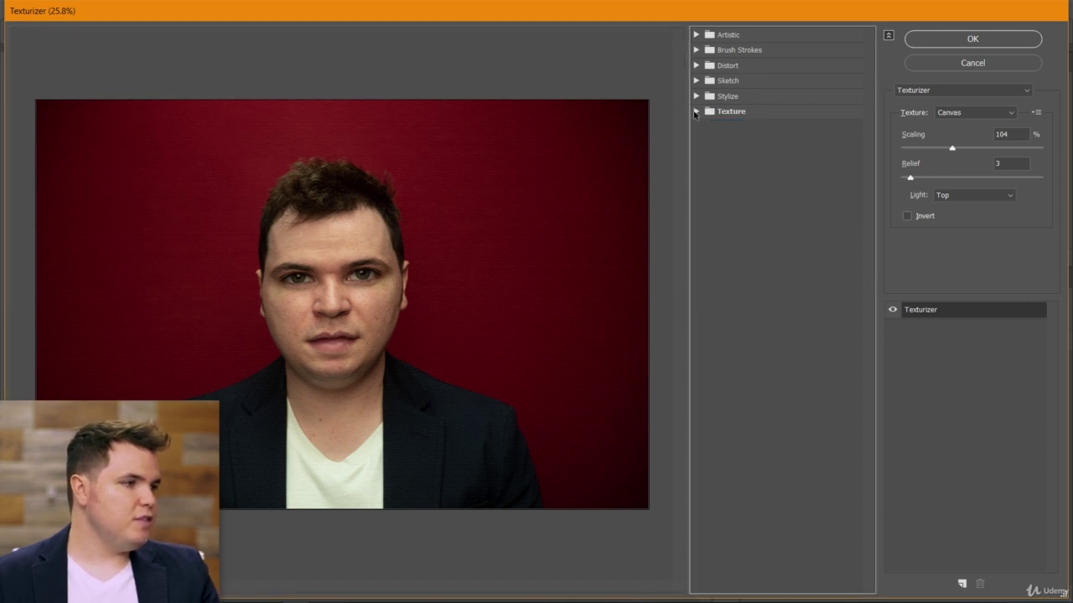
Preview Artistic > Colored Pencil with pencil width 10, stroke pressure 3, paper brightness 41.
click(696, 35)
click(711, 66)
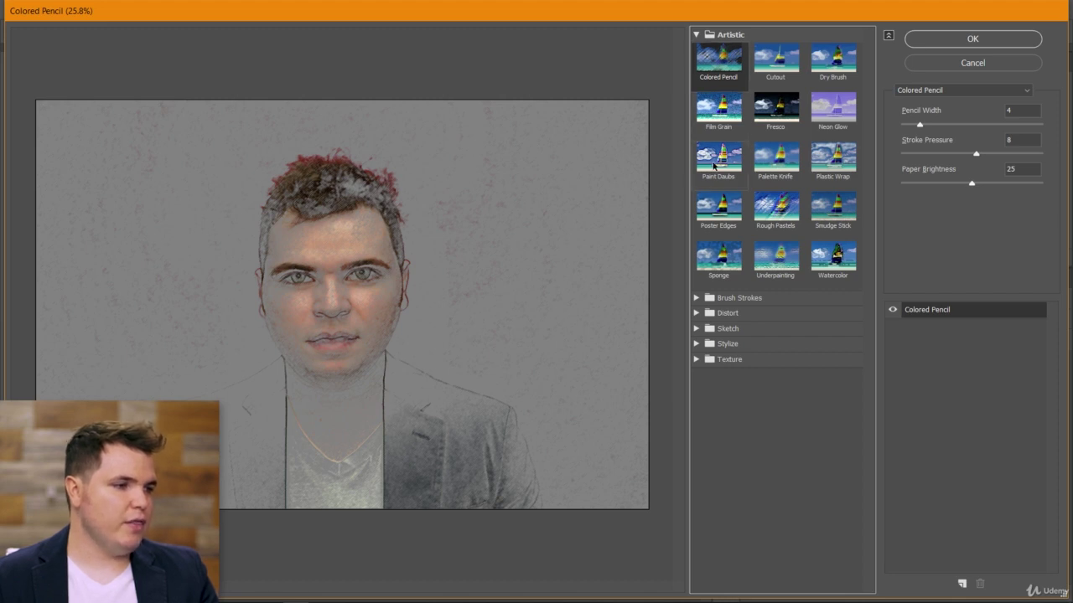
click(920, 125)
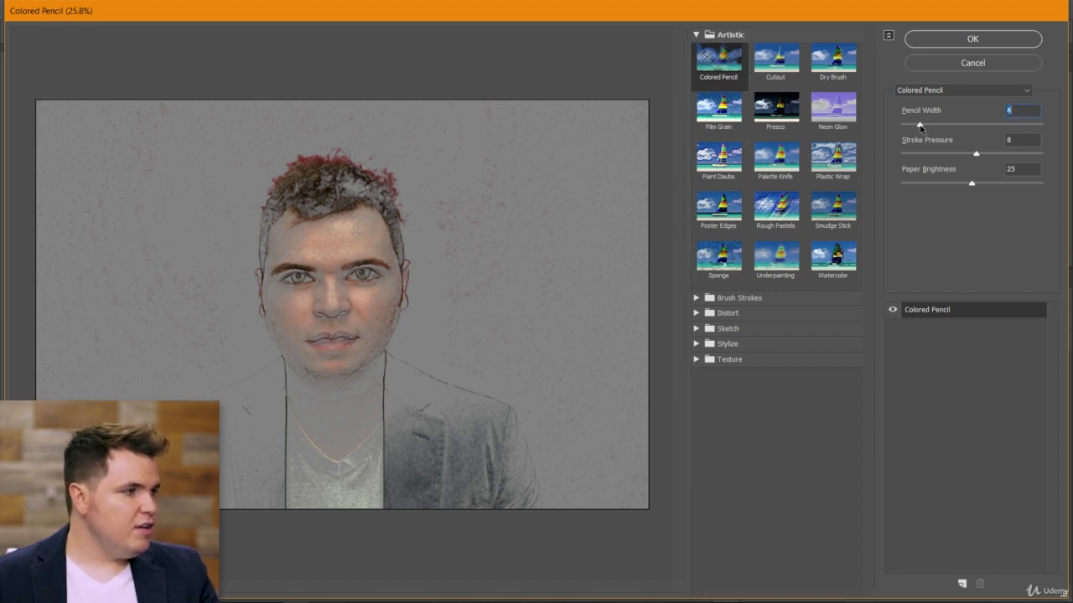
click(970, 153)
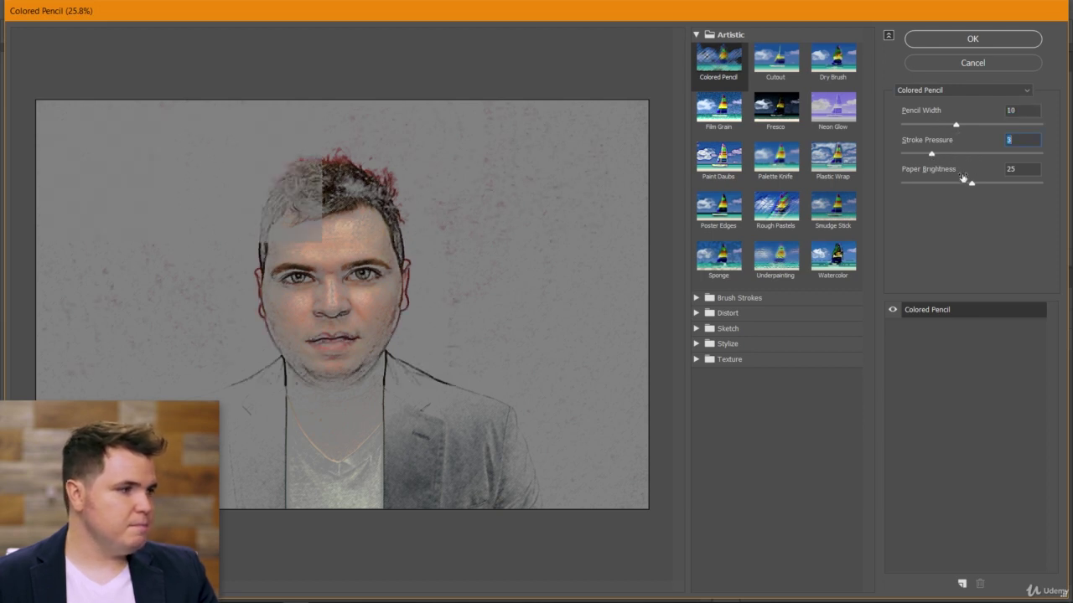
drag(971, 186, 1015, 184)
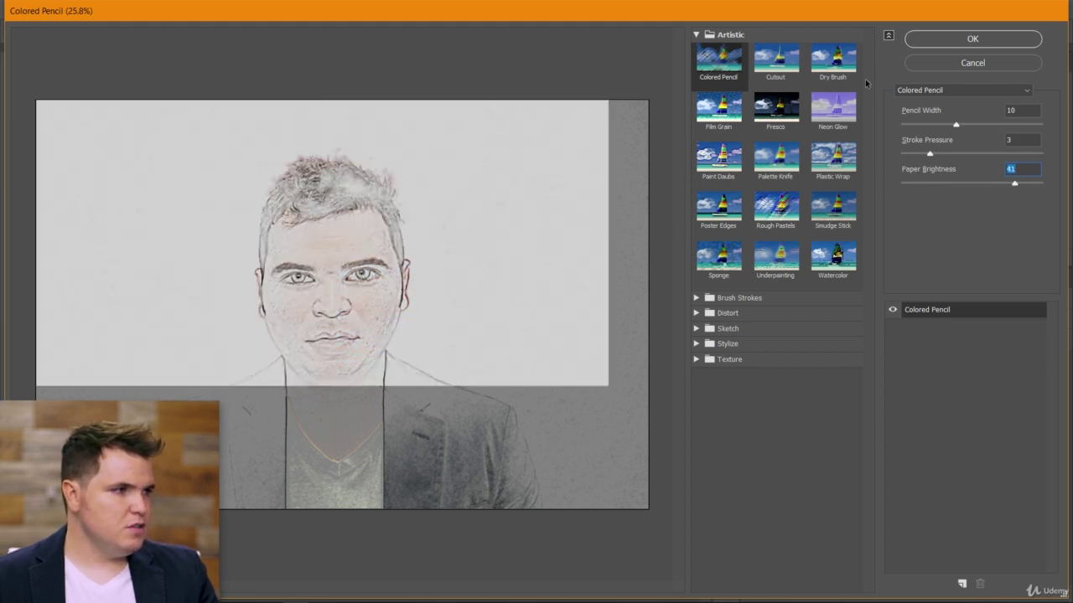
scroll(402, 216, up, 1)
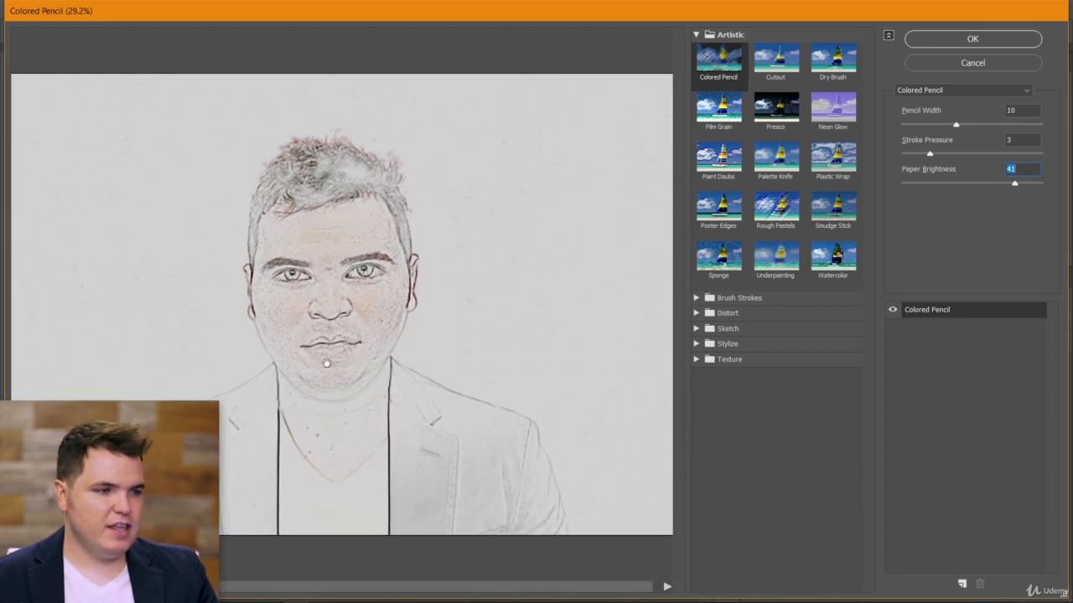
scroll(326, 362, down, 1)
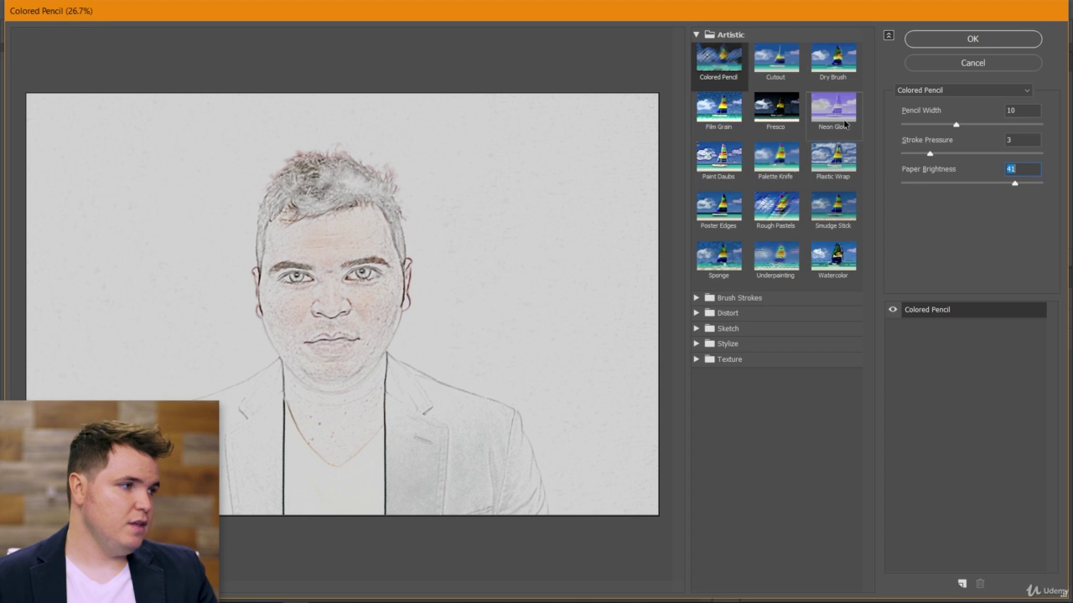
Preview the Artistic Neon Glow and Plastic Wrap effects on the portrait.
click(845, 124)
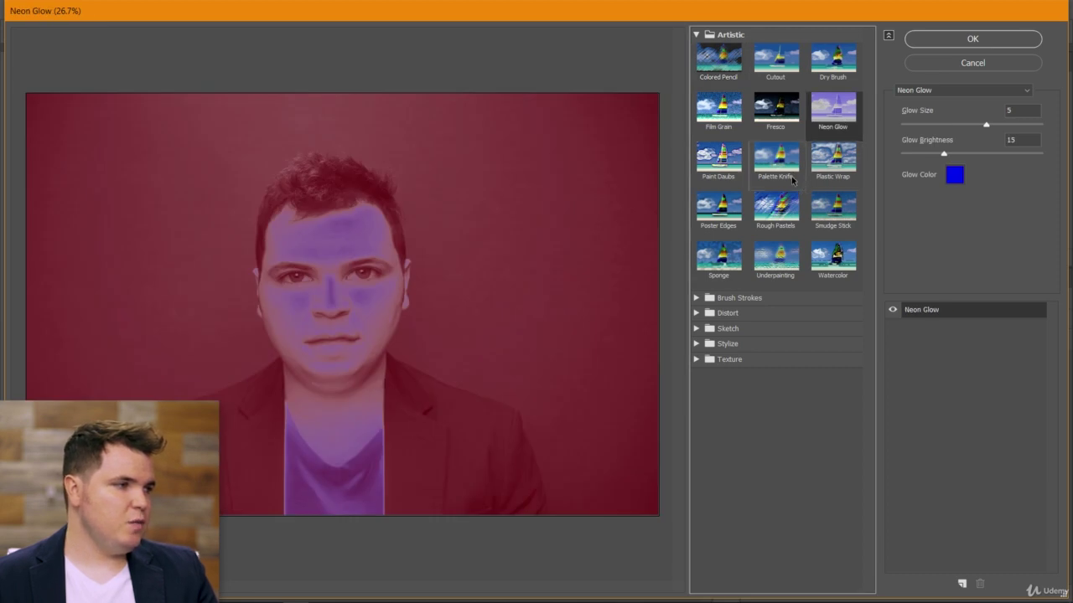
click(832, 157)
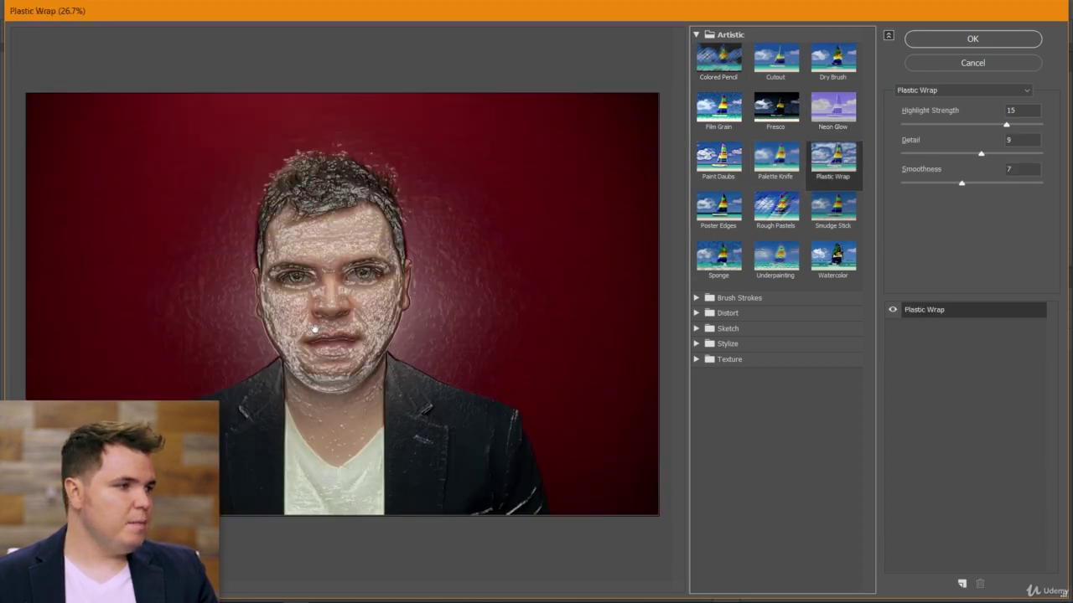
scroll(340, 264, up, 1)
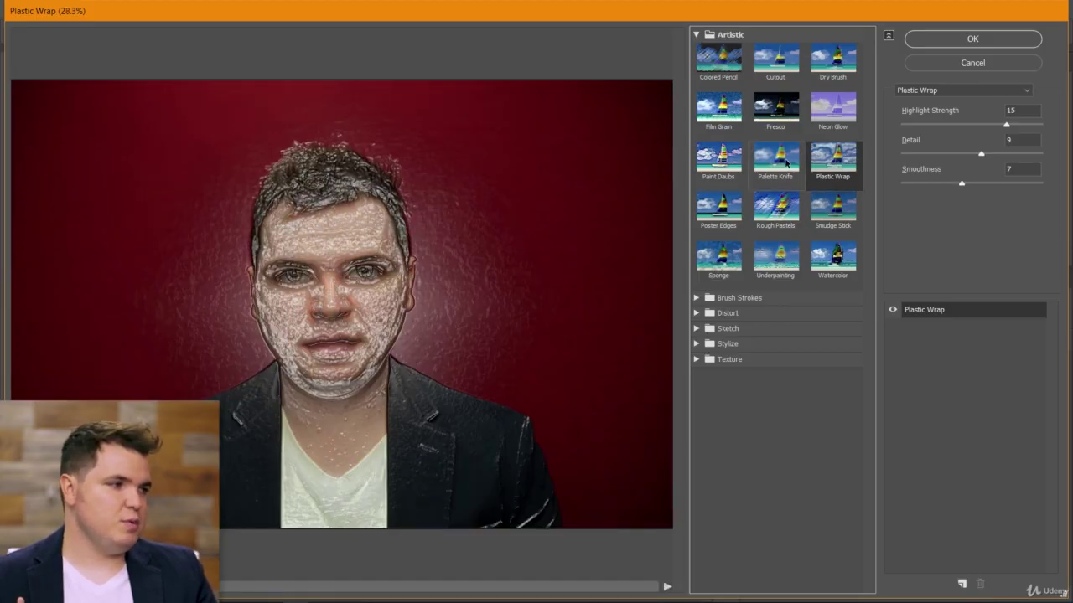
click(695, 34)
Compare Brush Strokes effects (Sprayed Strokes, Spatter, Sumi-e, Dark Strokes), zoomed in on the face.
click(696, 50)
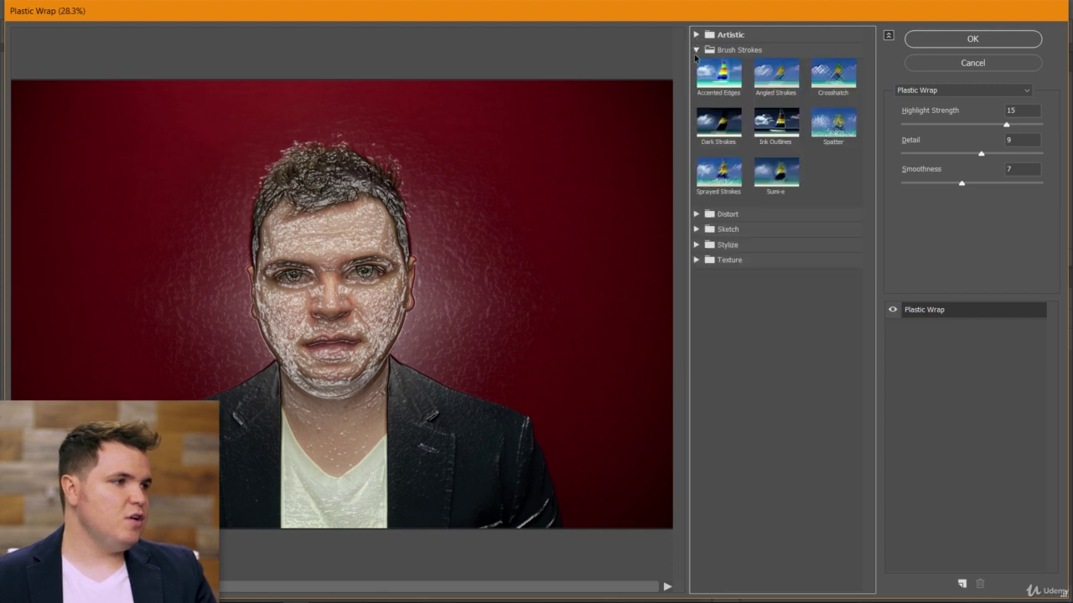
click(725, 183)
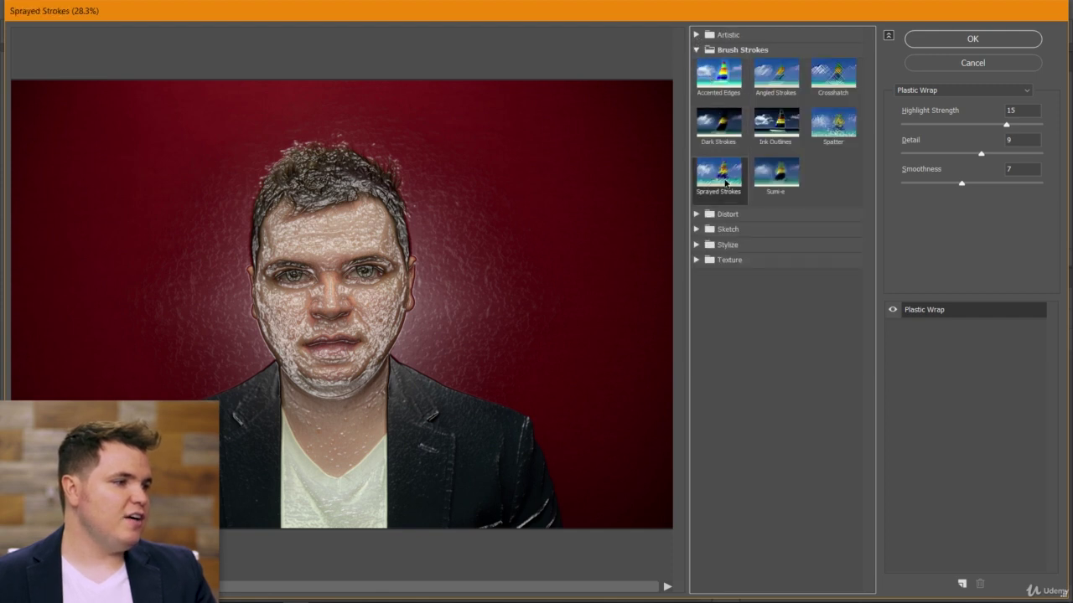
click(829, 127)
click(788, 168)
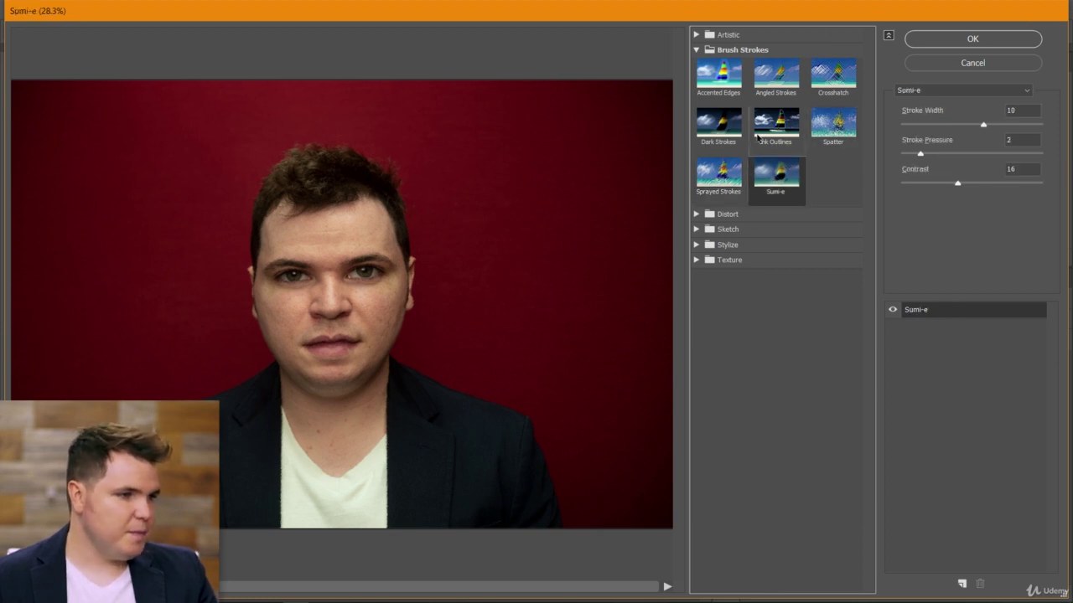
click(730, 134)
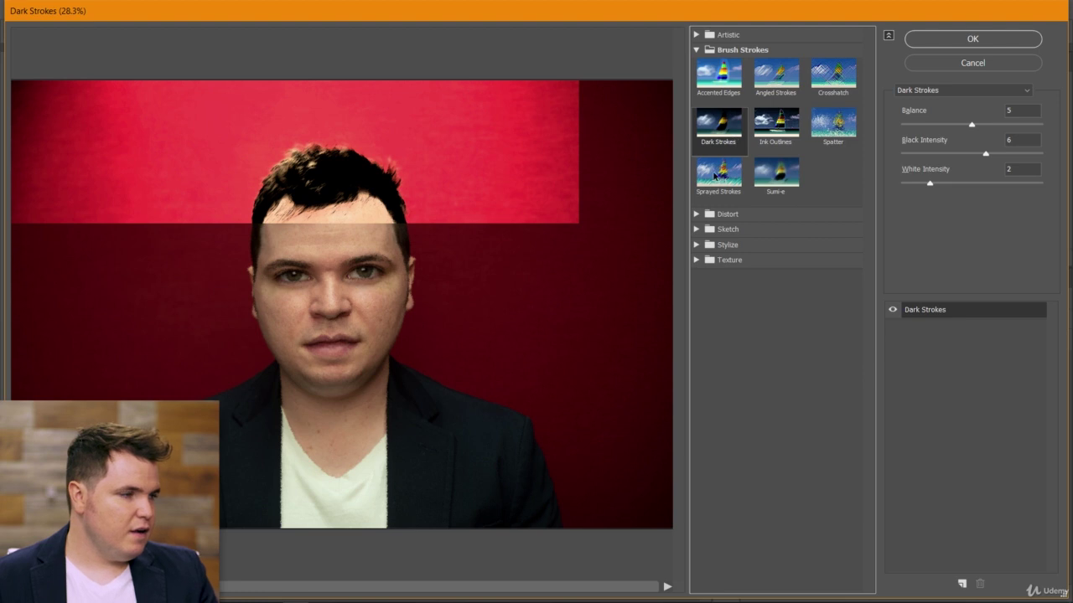
click(711, 188)
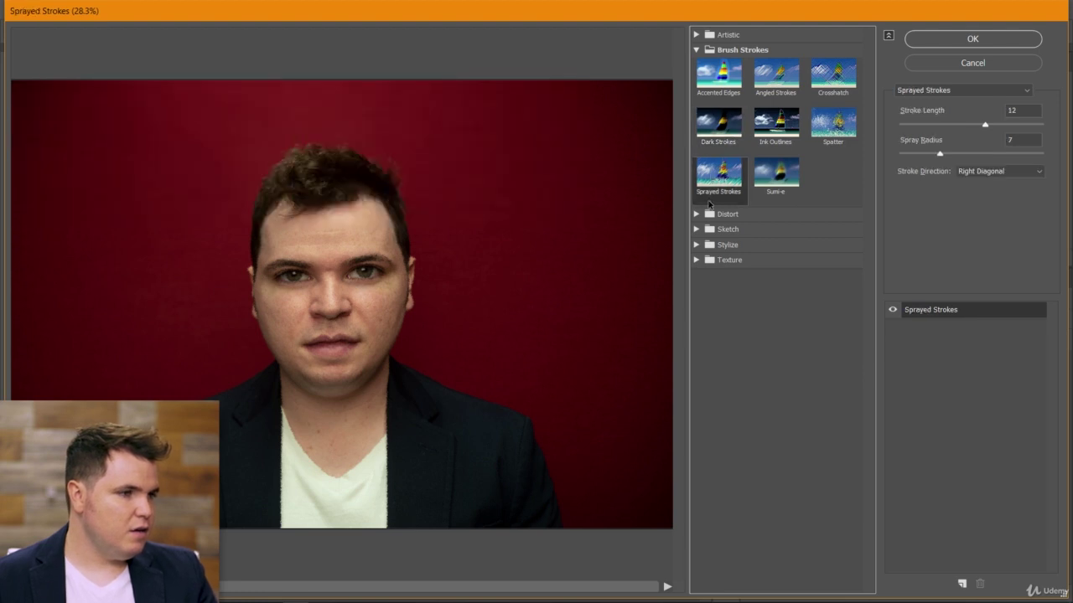
key(ctrl+plus)
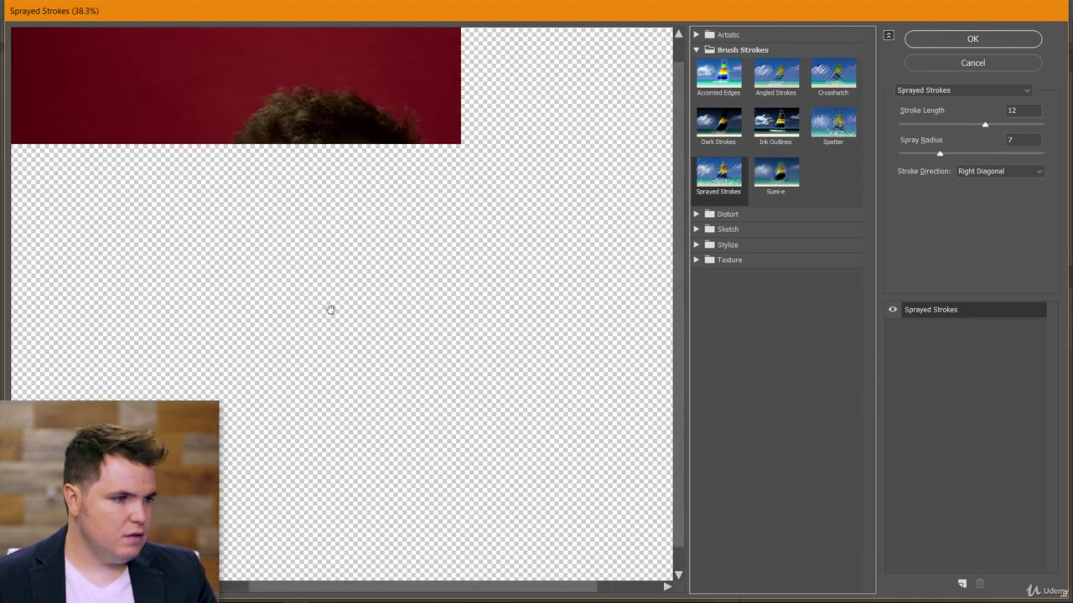
key(ctrl+plus)
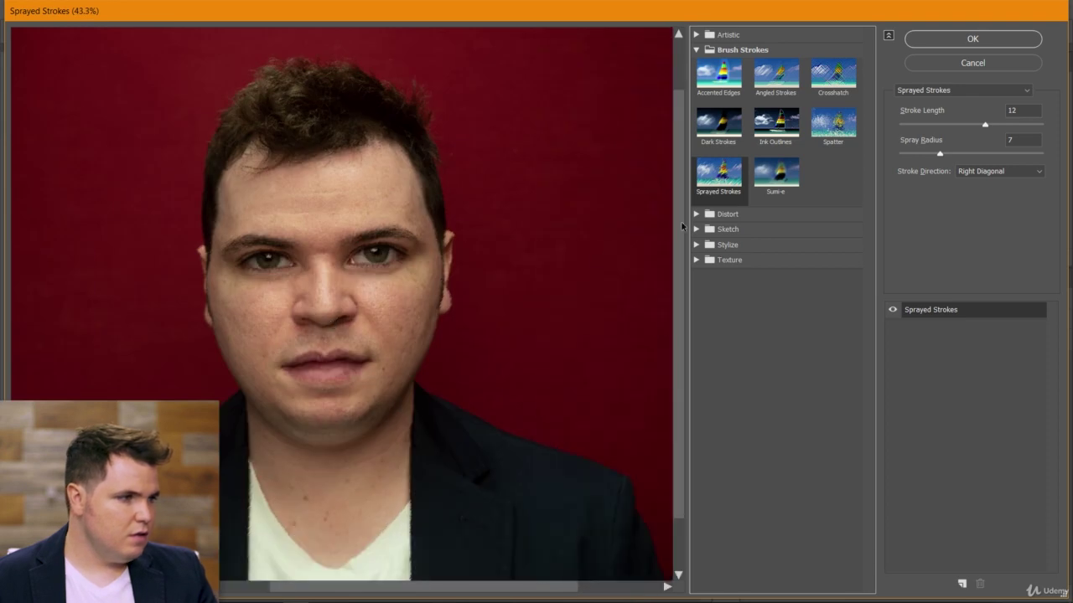
Preview Distort's Diffuse Glow, Glass and Ocean Ripple, Sketch's Water Paper, and Stylize's Glowing Edges.
click(695, 50)
click(695, 66)
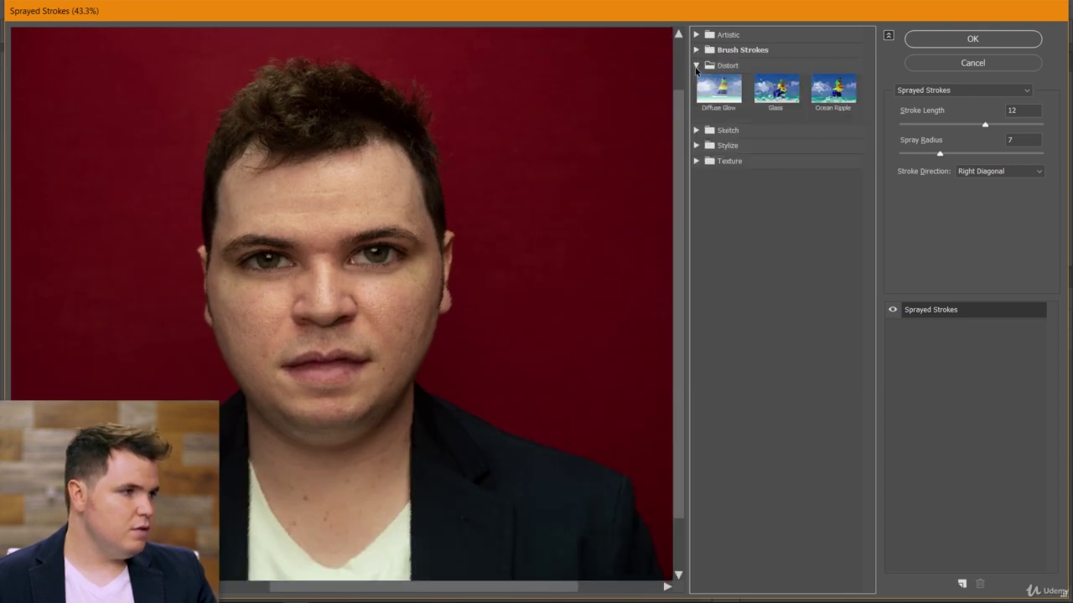
click(714, 95)
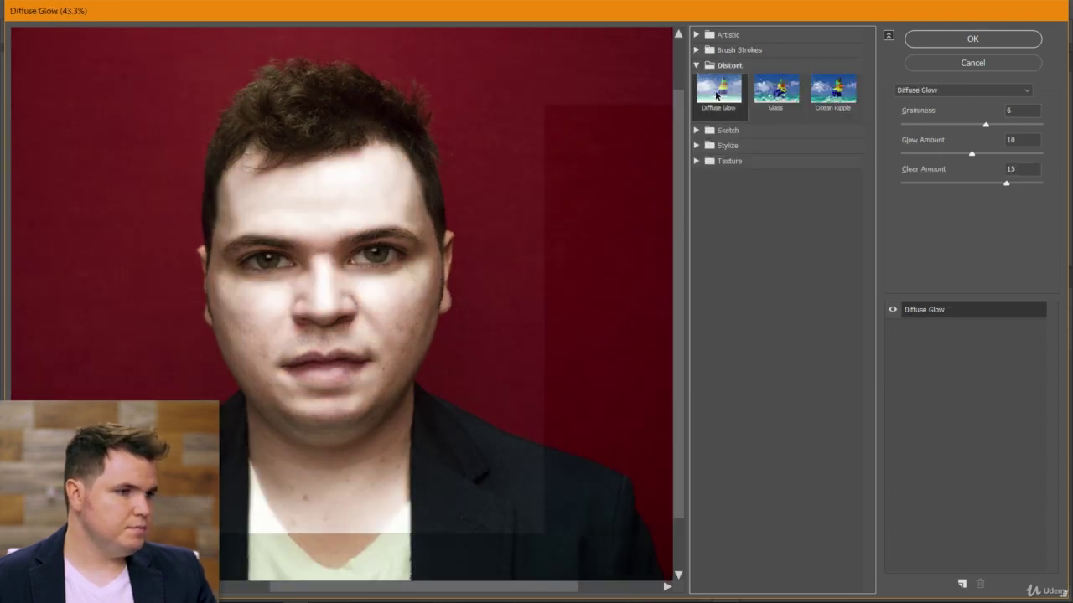
click(775, 89)
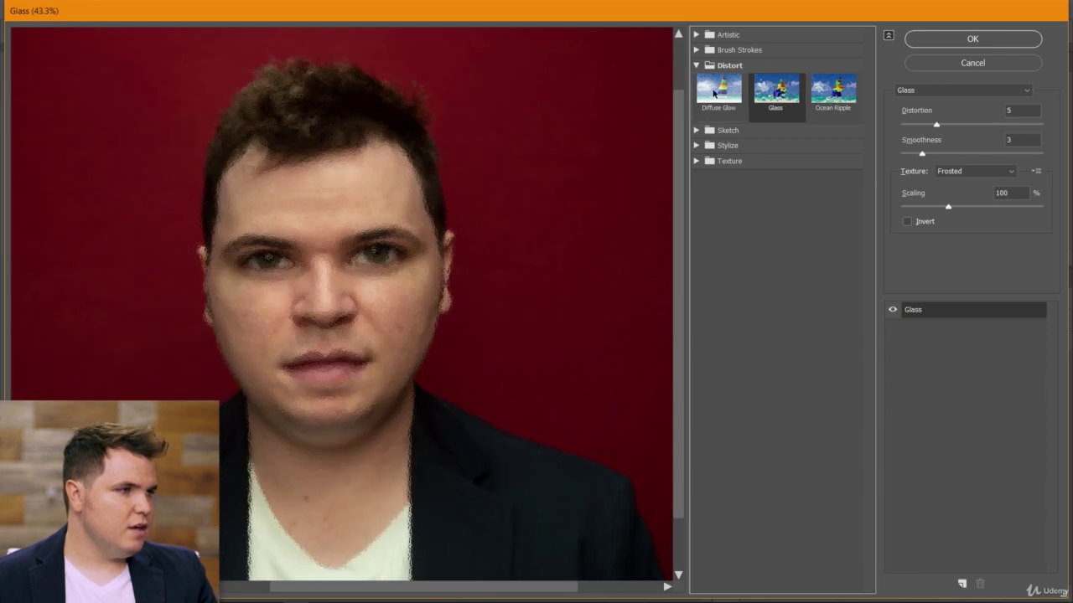
click(827, 96)
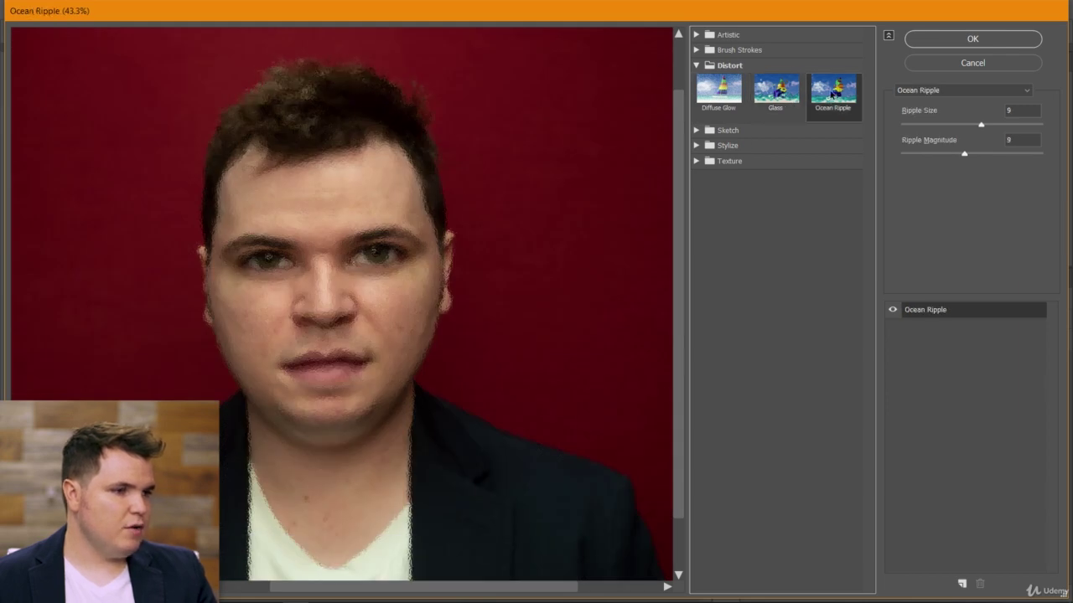
click(695, 67)
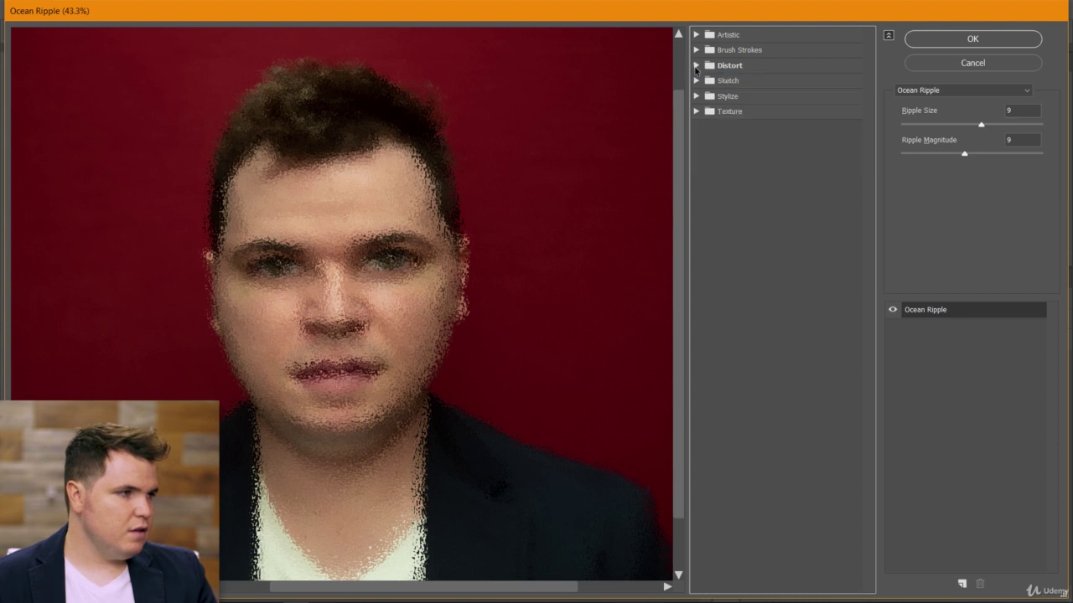
click(696, 80)
click(776, 303)
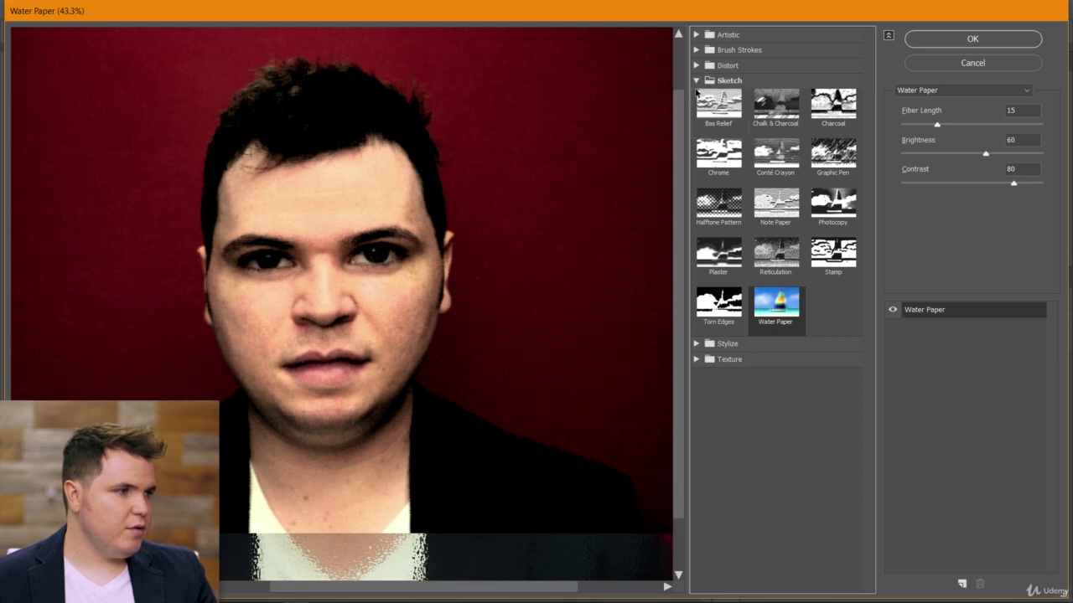
click(696, 81)
click(696, 95)
click(703, 116)
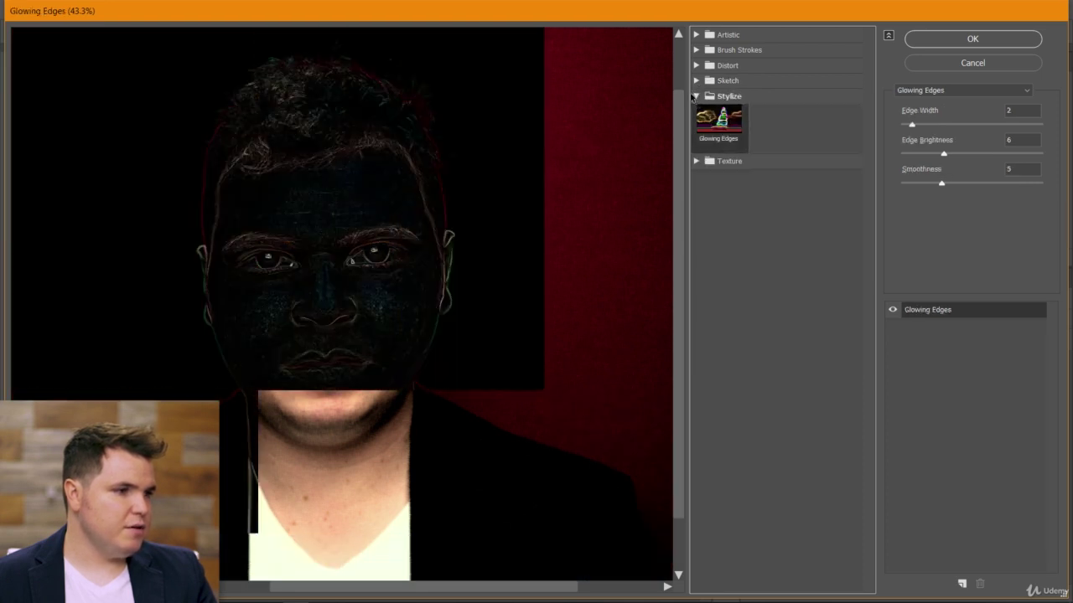
click(695, 95)
Try Craquelure, Grain, Mosaic Tiles and Stained Glass, settling on Texturizer with Canvas texture.
click(696, 111)
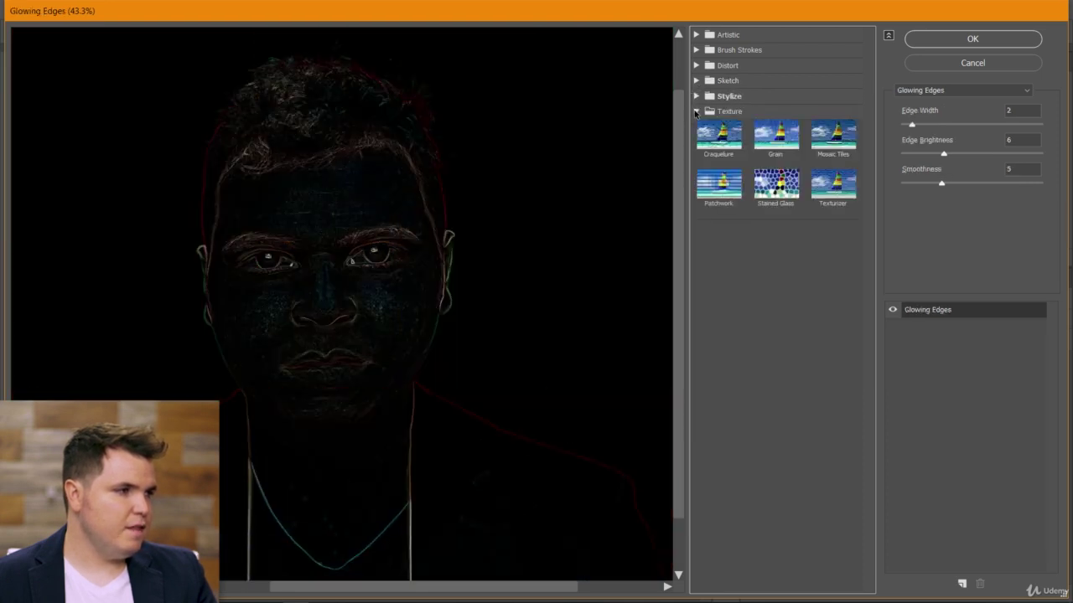
click(717, 132)
scroll(311, 251, down, 1)
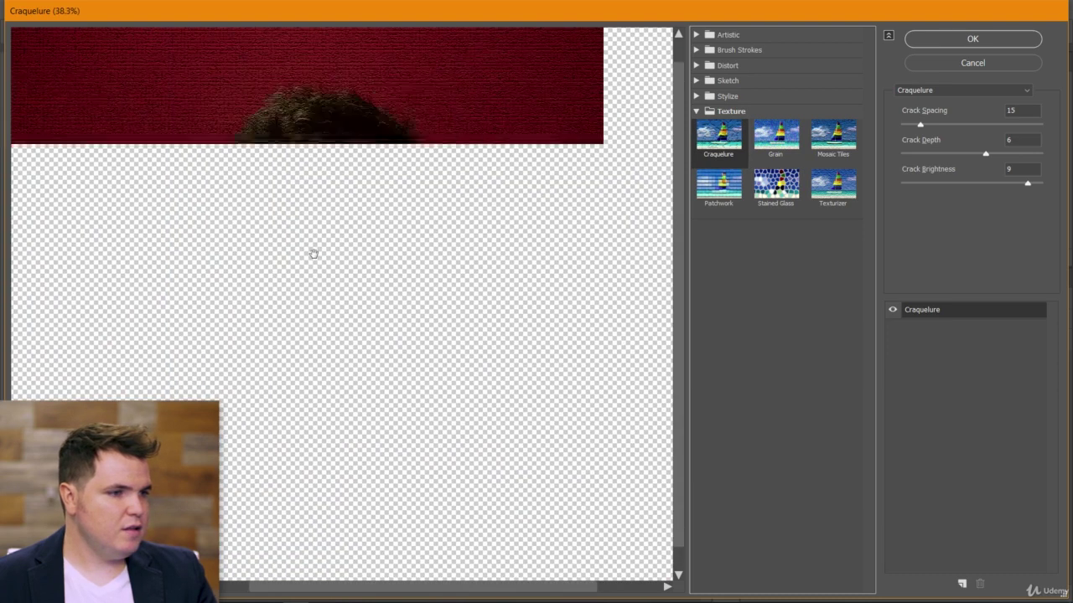
click(775, 136)
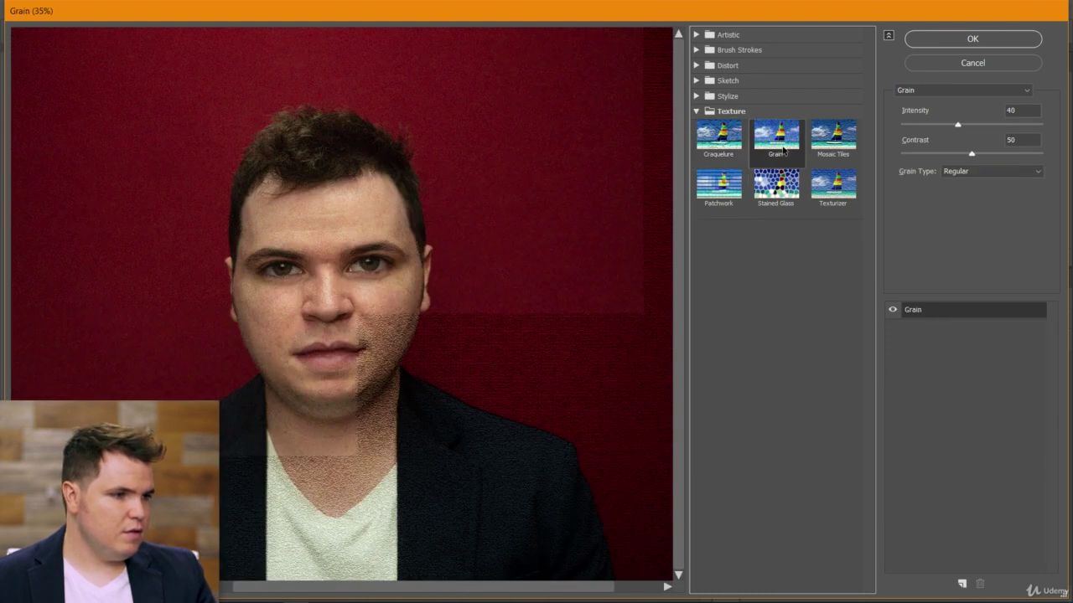
click(840, 143)
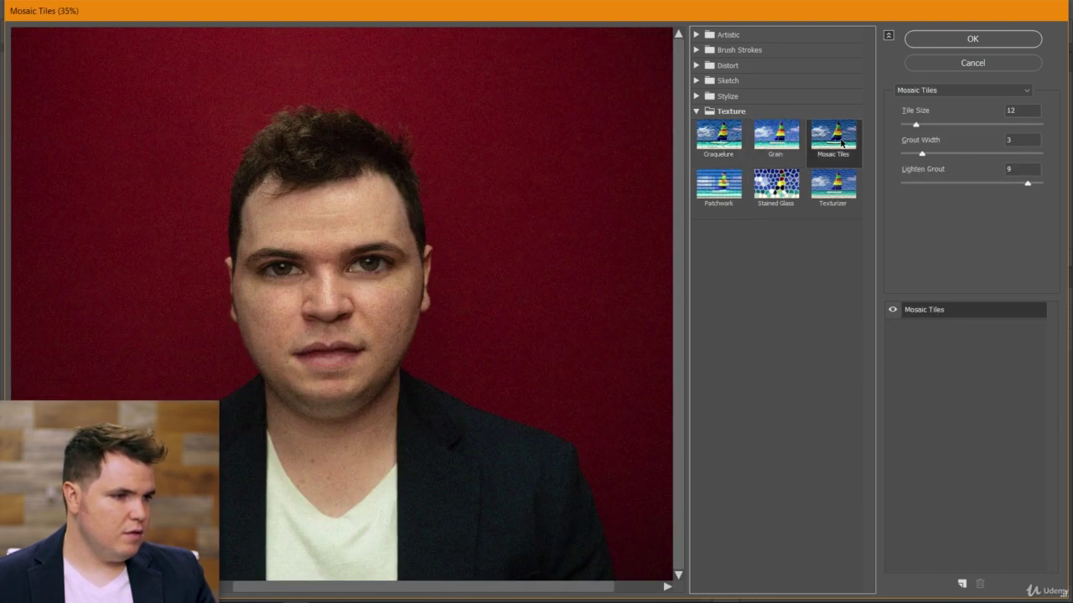
click(835, 186)
click(782, 192)
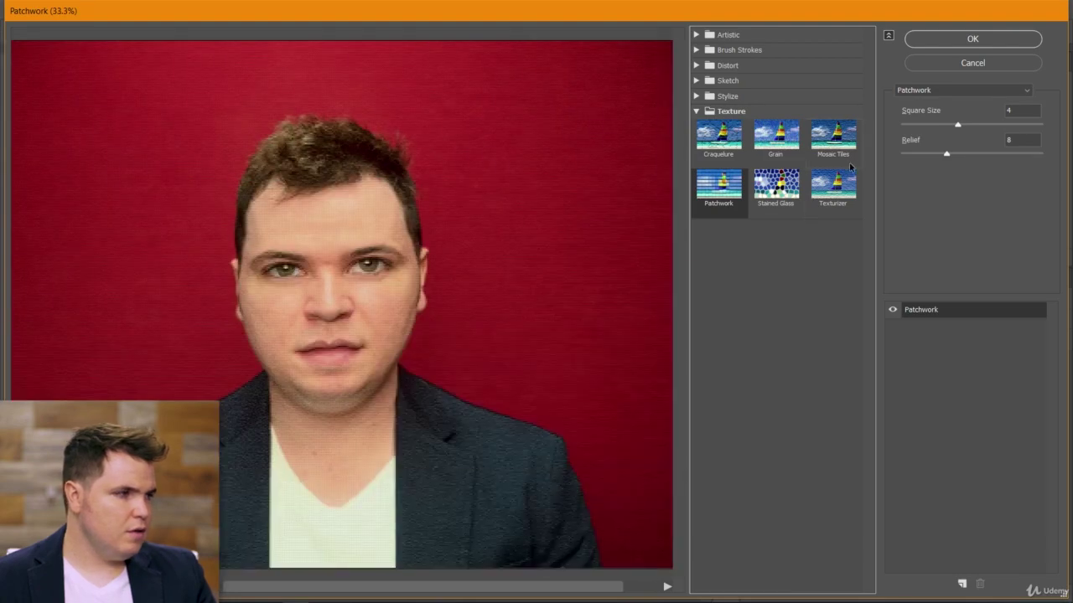
click(855, 141)
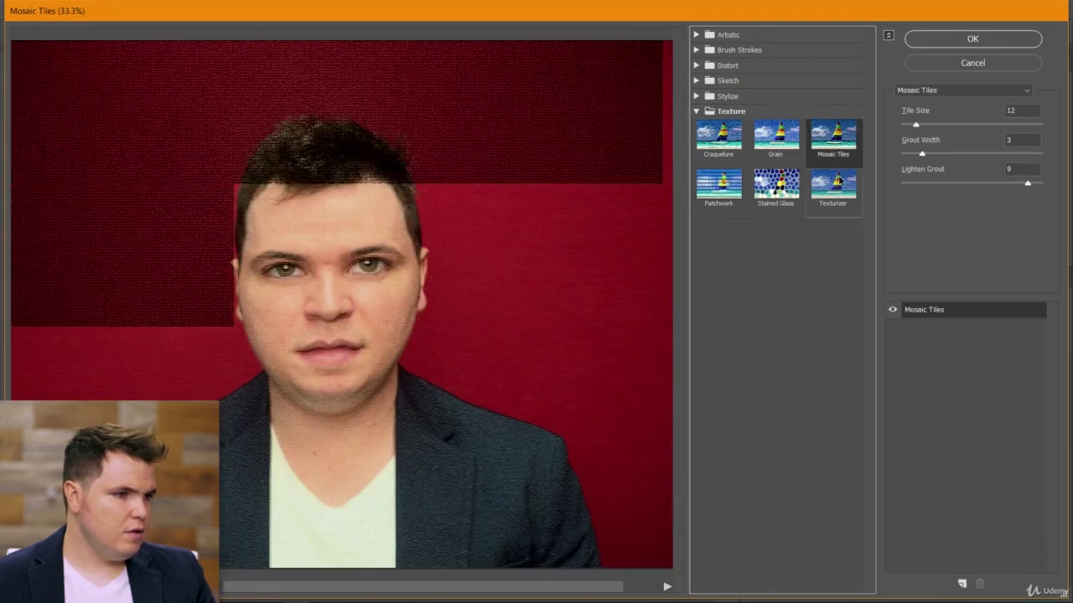
click(838, 183)
scroll(371, 297, up, 2)
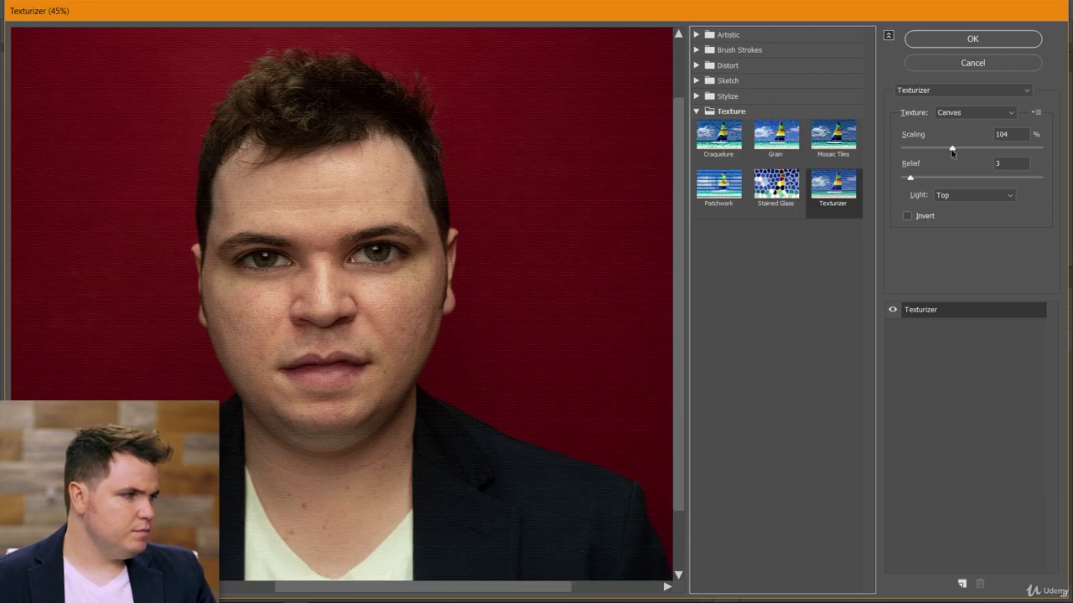
Adjust the texture scaling, raise relief to 4 and set the light to Bottom.
drag(952, 149, 926, 160)
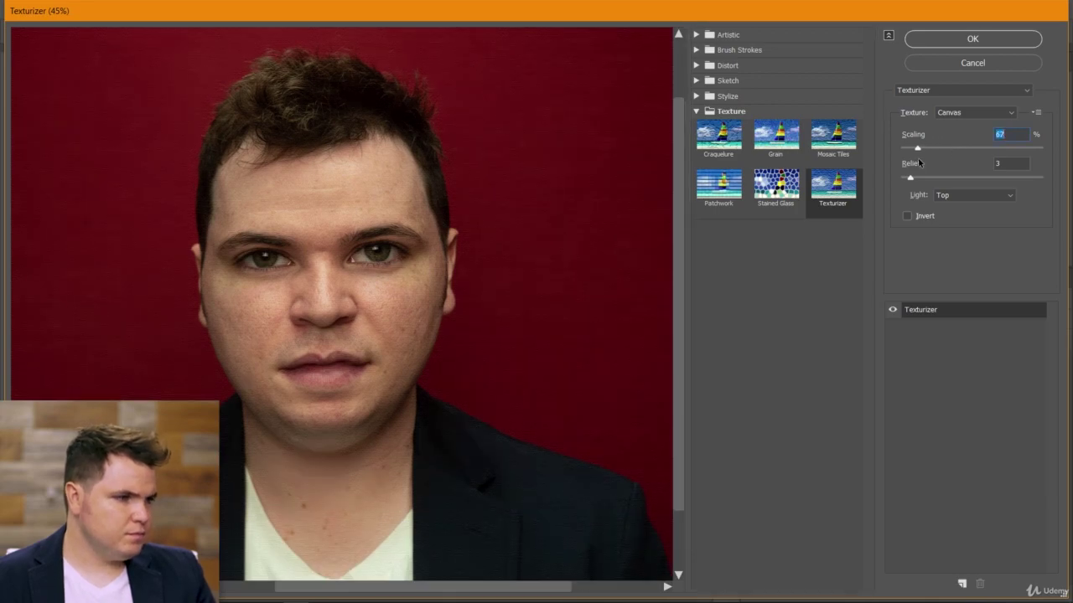
mouse_move(920, 157)
mouse_down()
mouse_move(983, 157)
mouse_move(933, 158)
mouse_up()
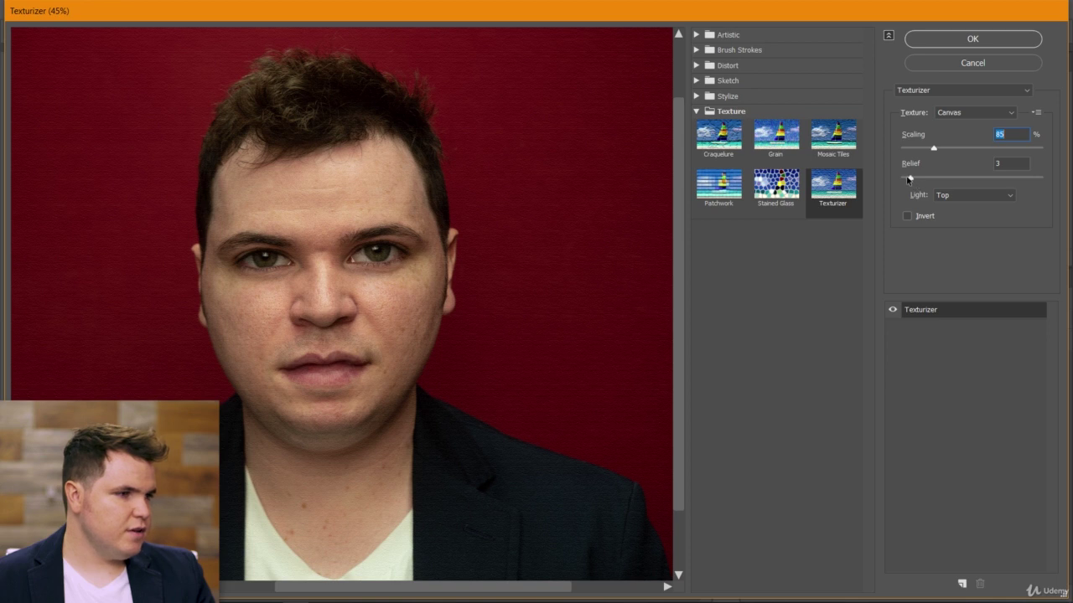
mouse_move(908, 178)
mouse_down()
mouse_move(934, 181)
mouse_move(916, 181)
mouse_up()
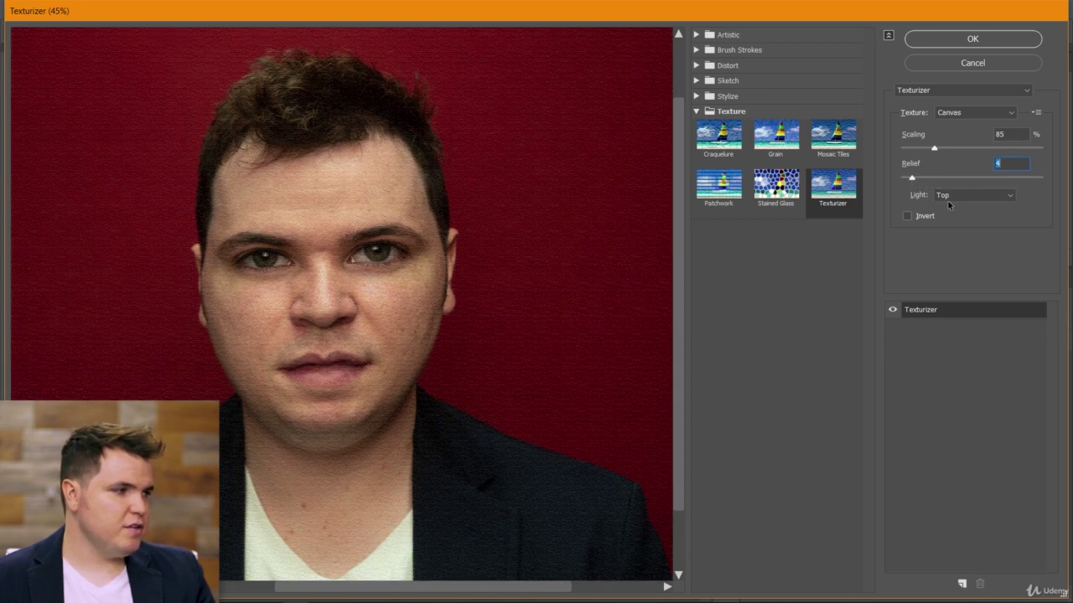
click(948, 198)
click(952, 211)
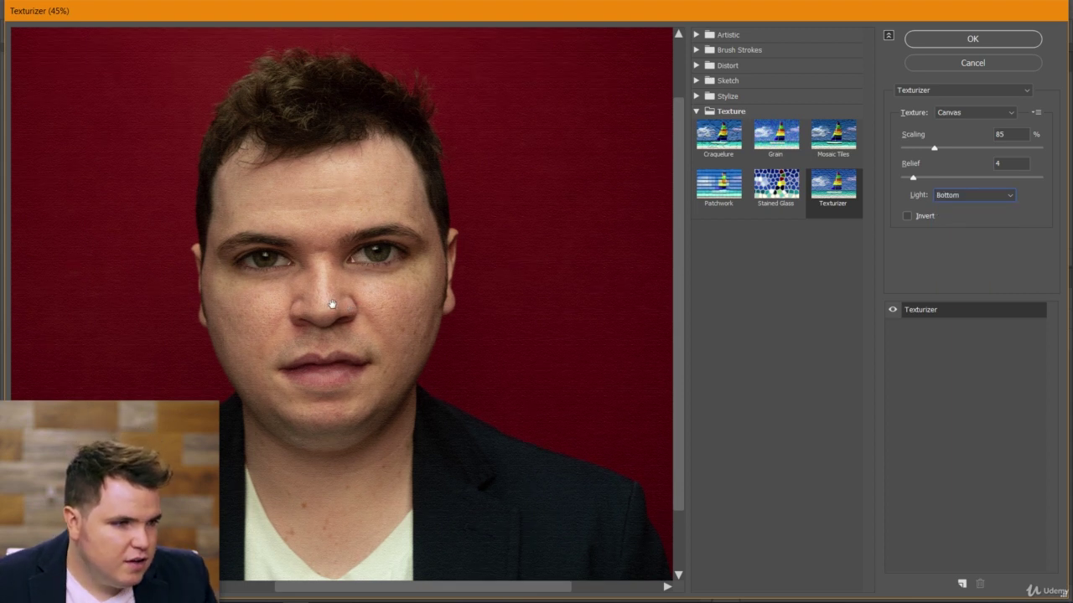
scroll(331, 303, down, 2)
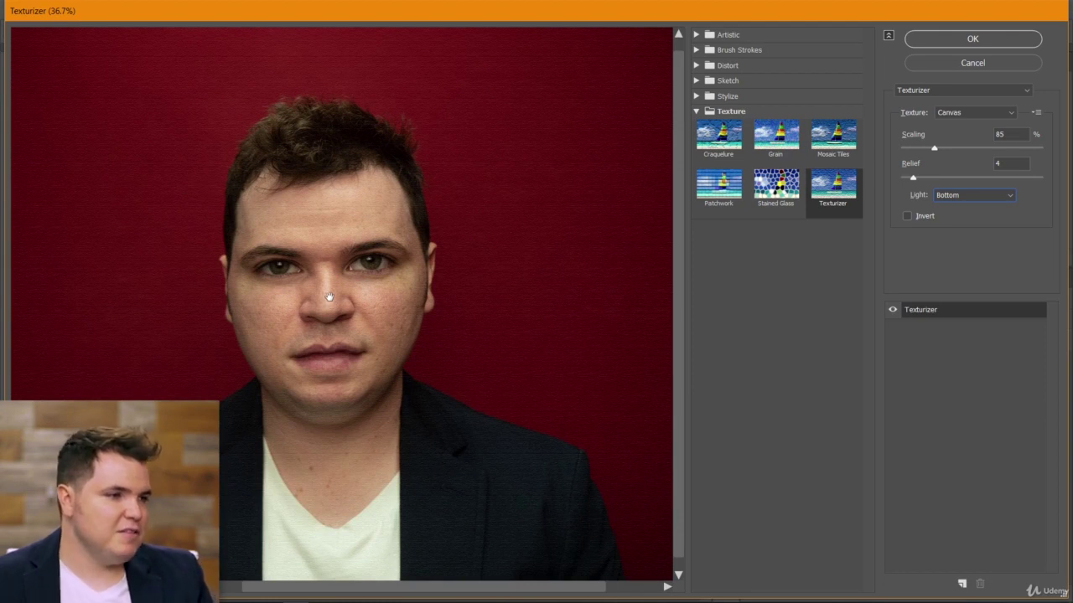
scroll(299, 272, up, 1)
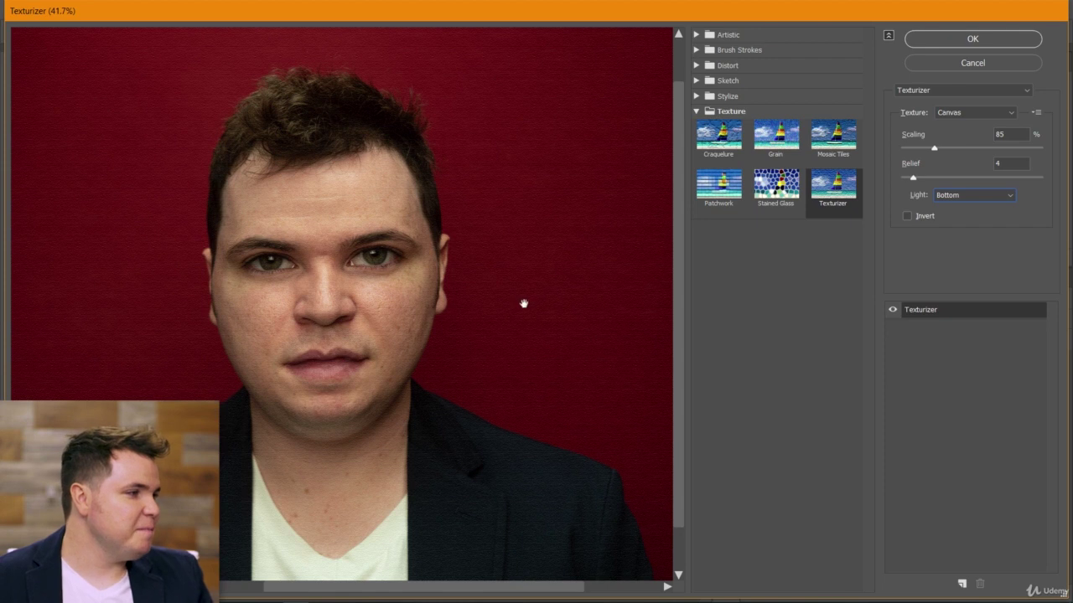
Try Brick and Burlap textures, then choose Sandstone and zoom the preview in.
click(957, 114)
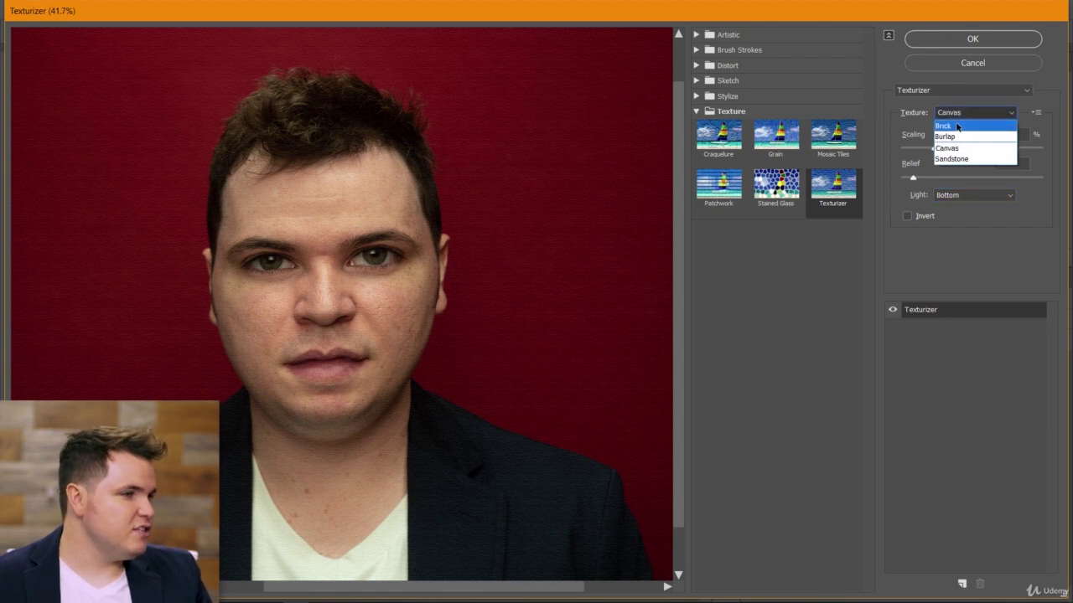
click(958, 120)
click(960, 114)
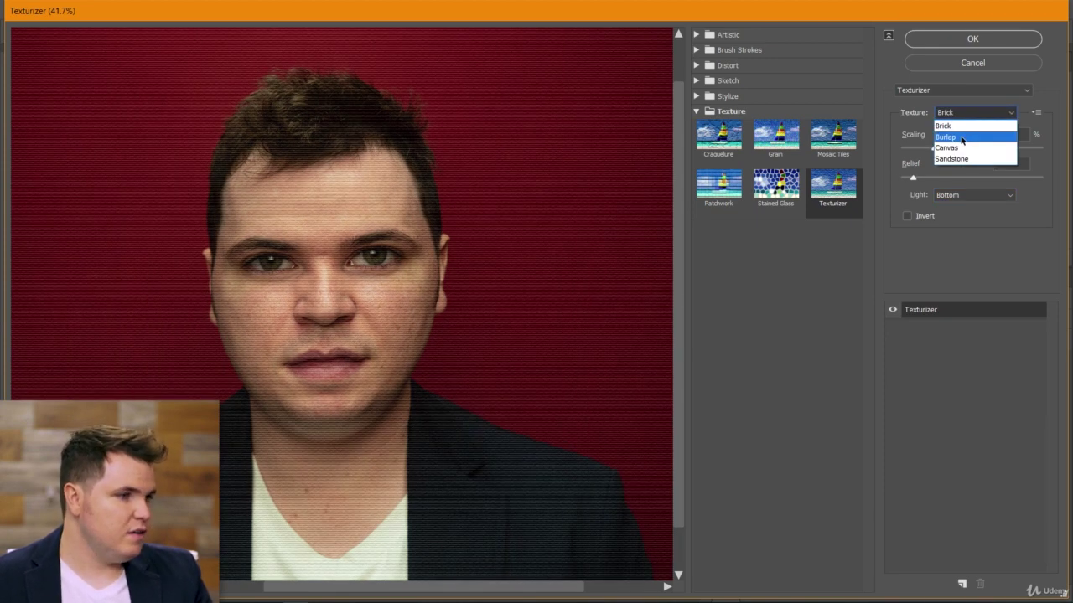
click(960, 124)
click(960, 114)
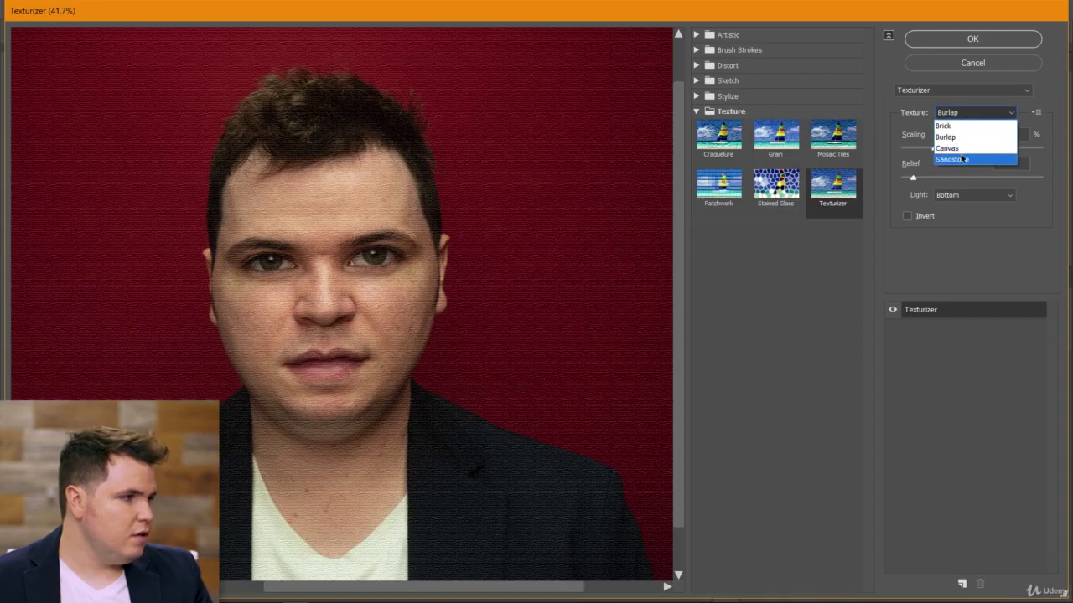
click(962, 163)
key(ctrl+plus)
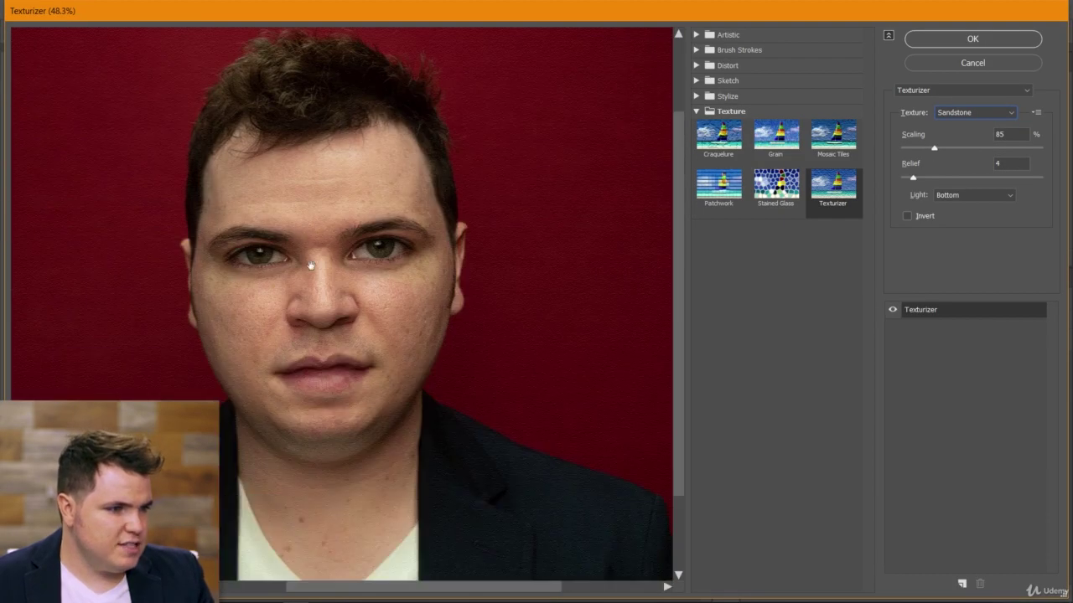
key(ctrl+plus)
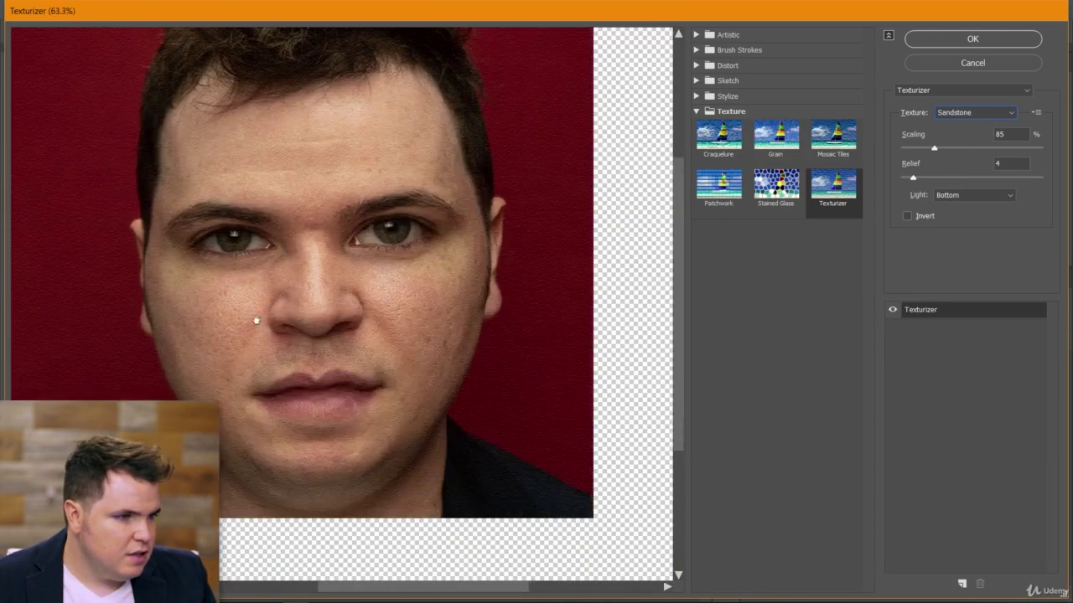
key(ctrl+plus)
key(ctrl+plus)
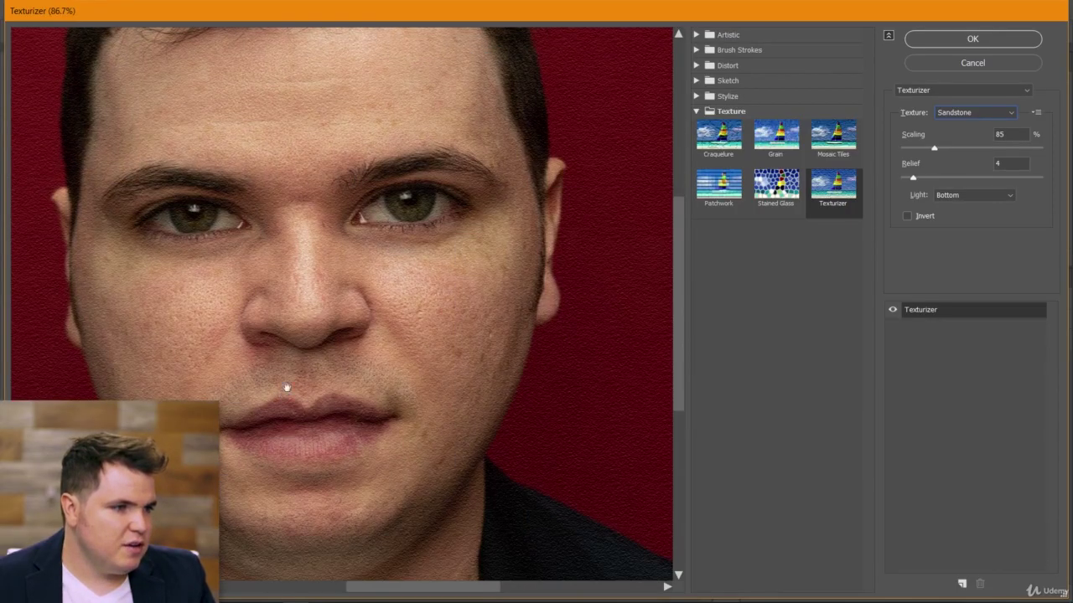
Lower the Sandstone scaling to 55% and relief to 1, inspecting skin detail in the preview.
drag(343, 360, 376, 290)
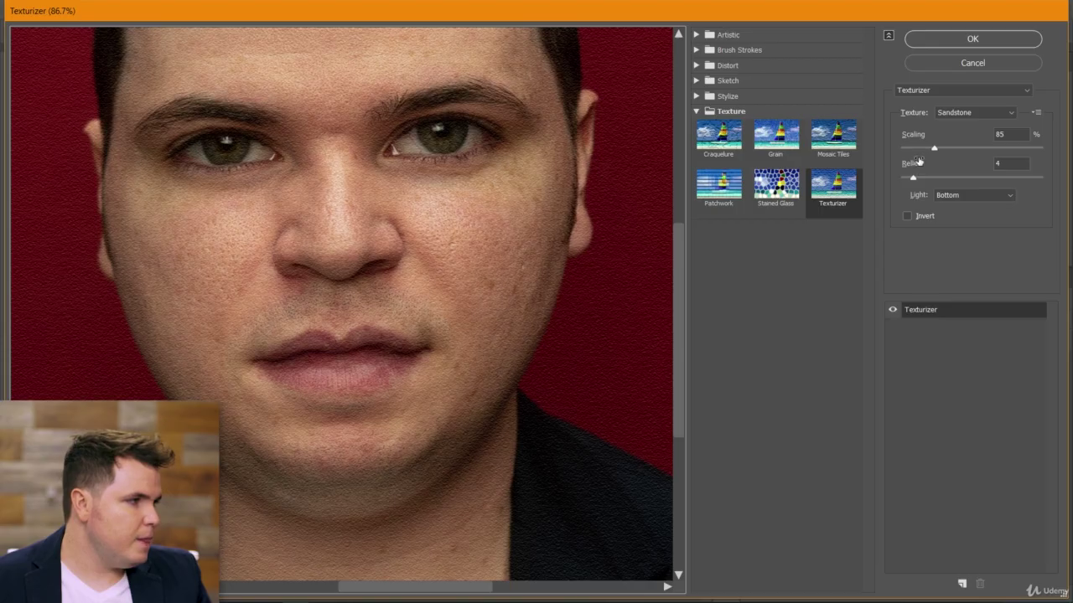
click(935, 147)
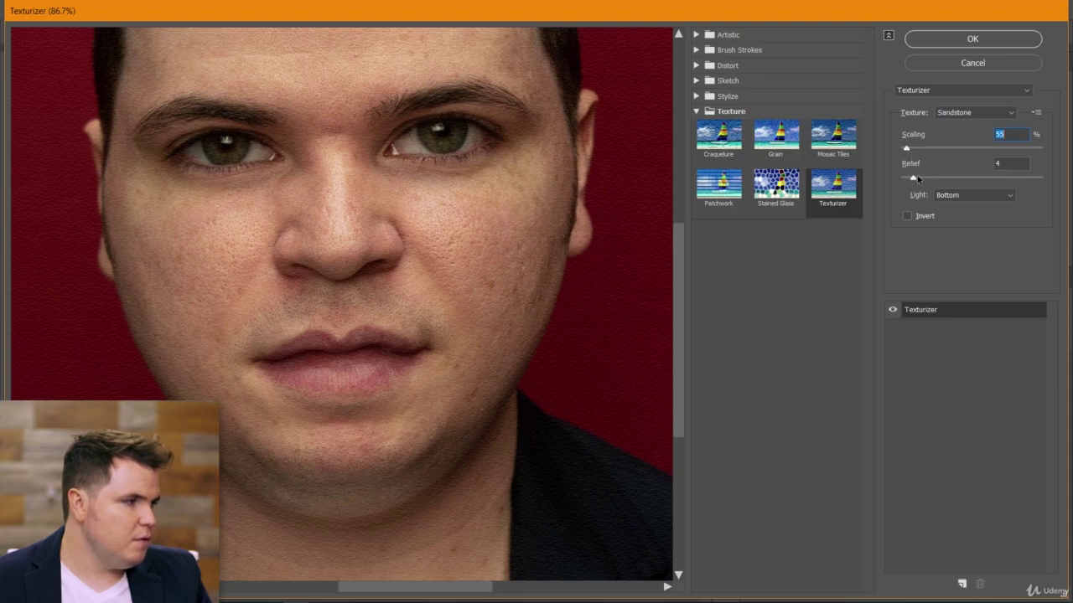
drag(913, 181, 904, 179)
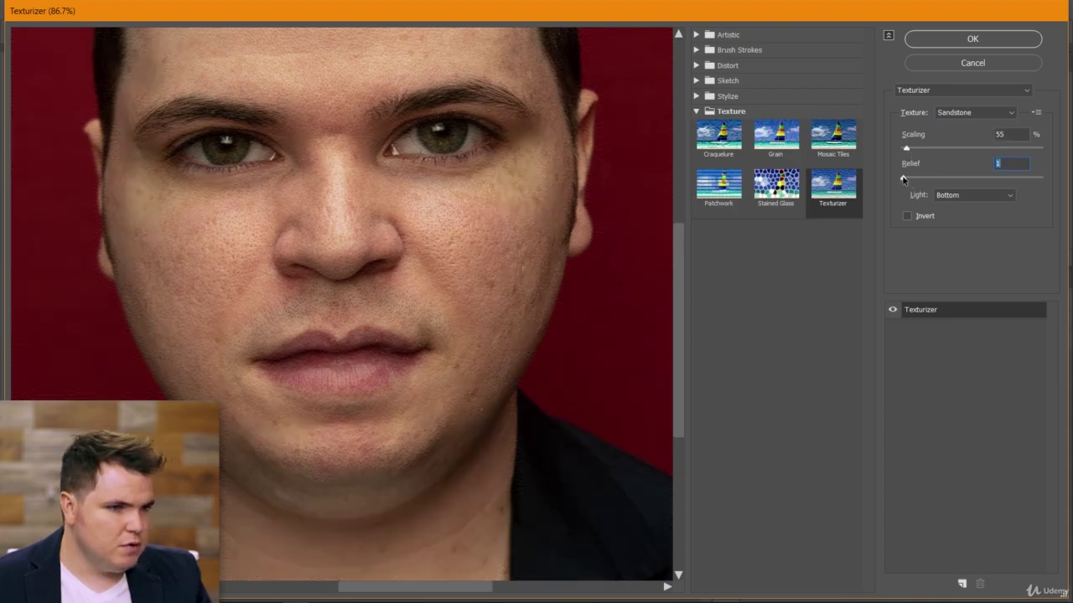
scroll(634, 270, up, 1)
drag(635, 271, 557, 271)
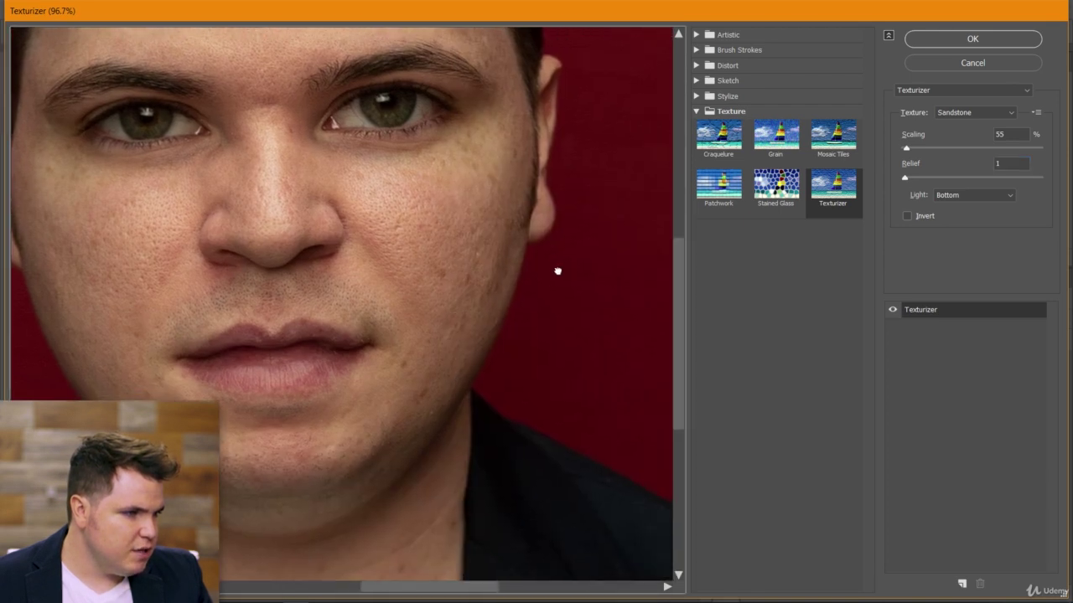
scroll(557, 271, up, 3)
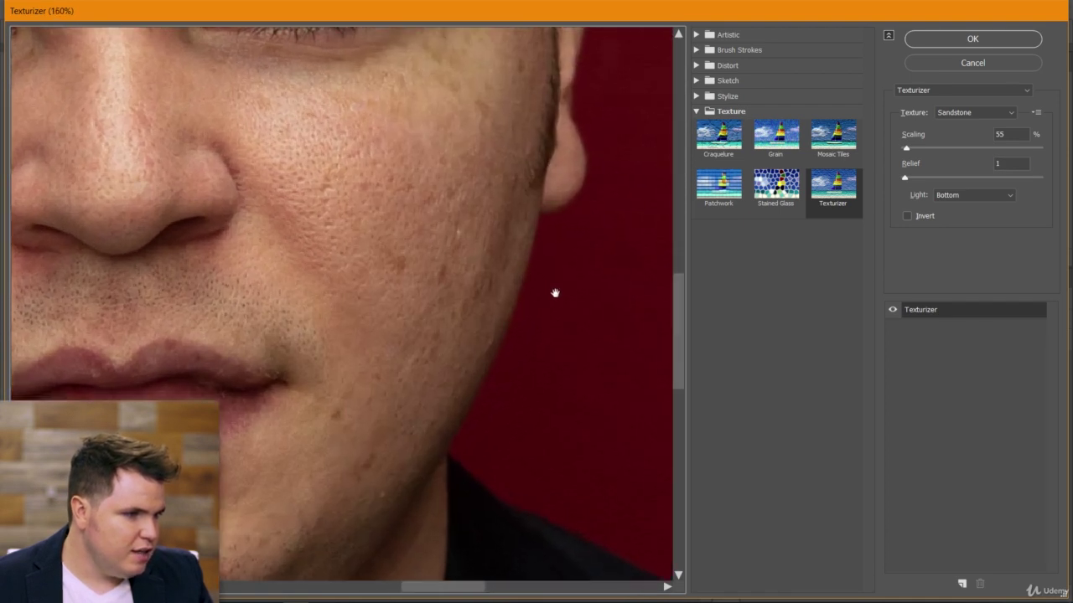
scroll(554, 292, up, 1)
scroll(556, 350, down, 5)
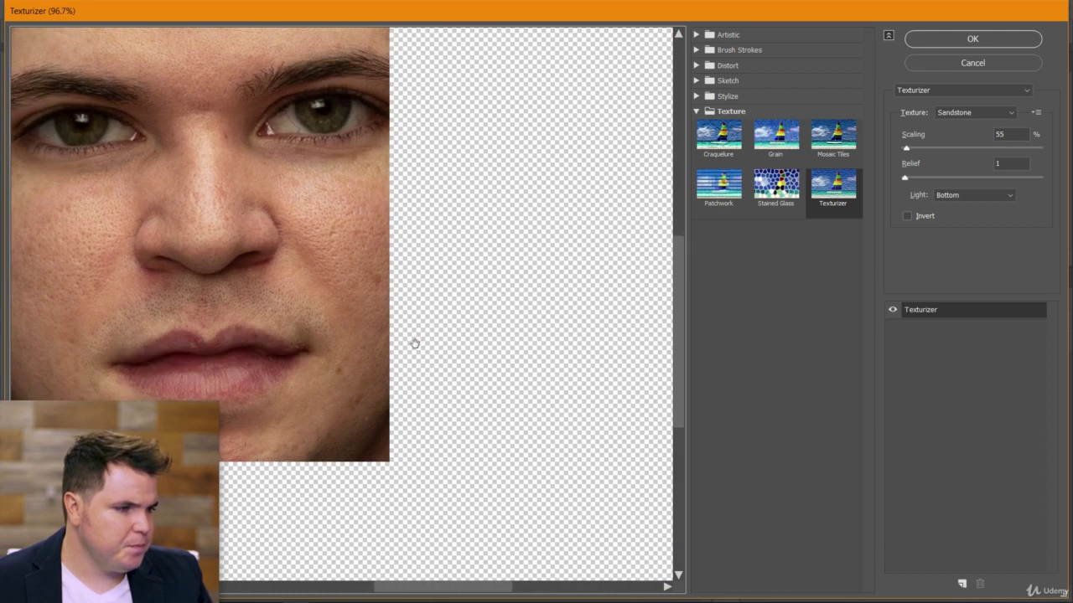
scroll(368, 357, down, 2)
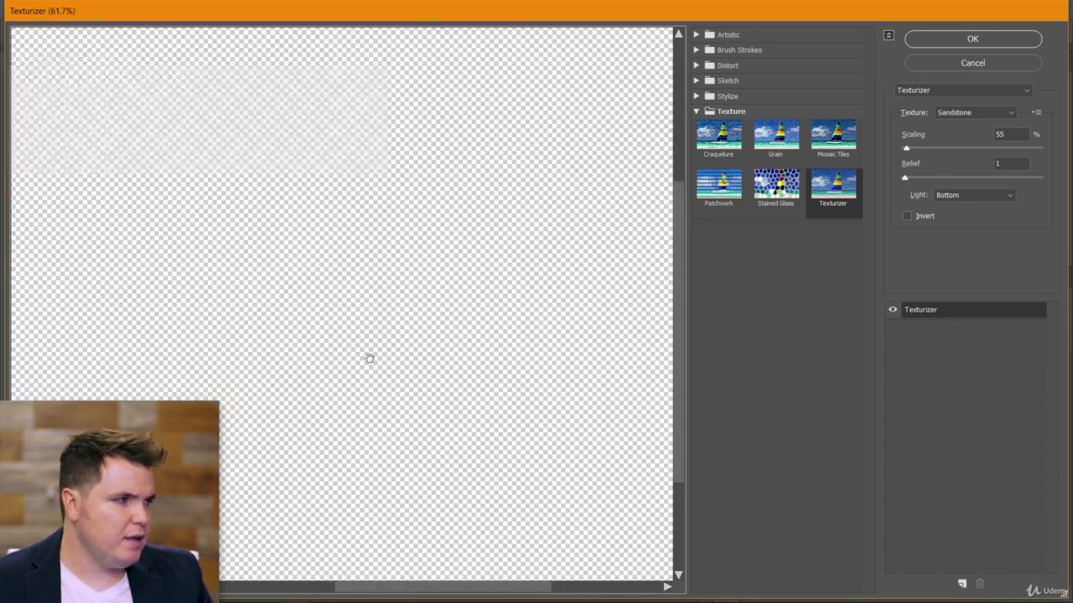
scroll(357, 359, down, 2)
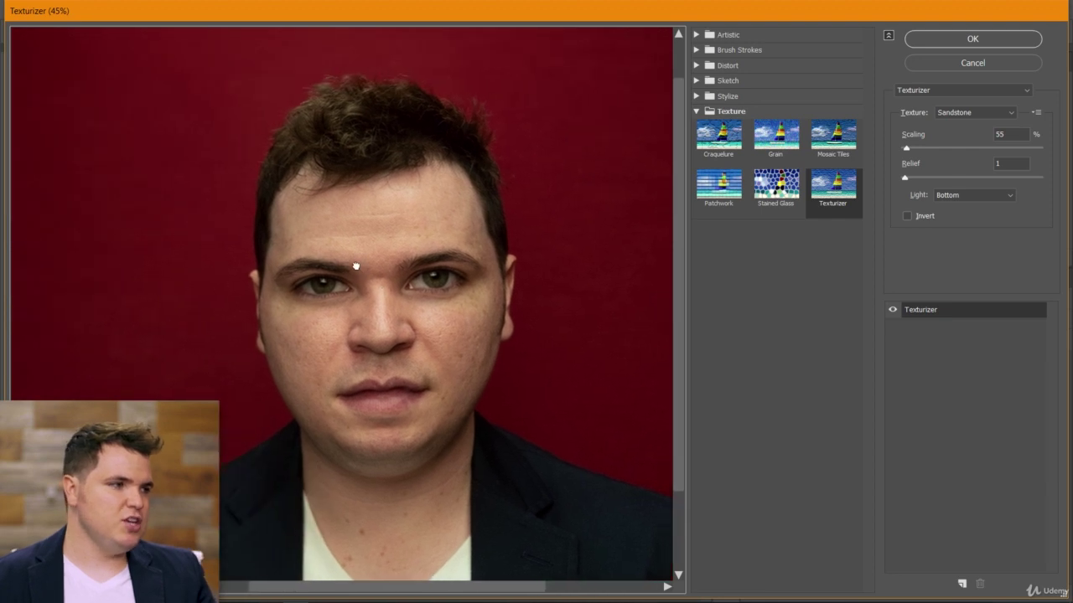
Briefly compare with Grain, return to Texturizer and apply the smart filter.
click(775, 142)
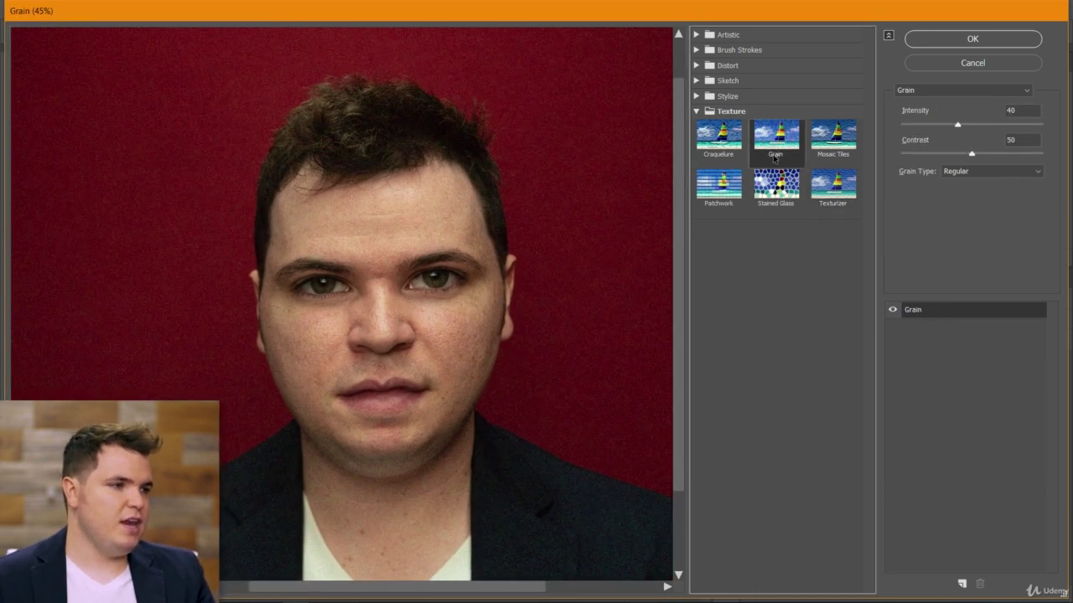
drag(494, 288, 483, 296)
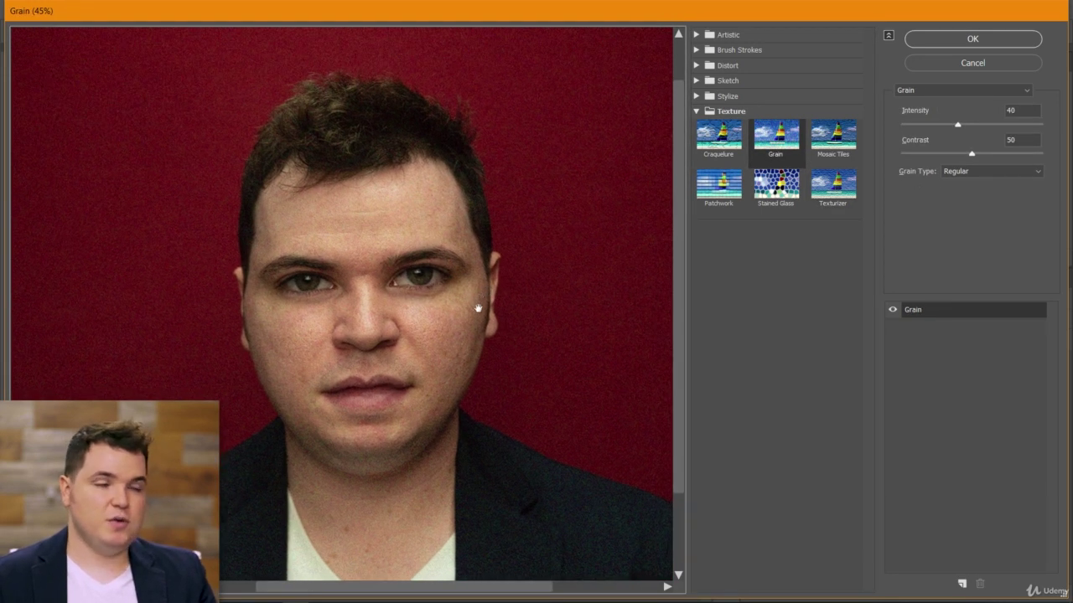
click(832, 184)
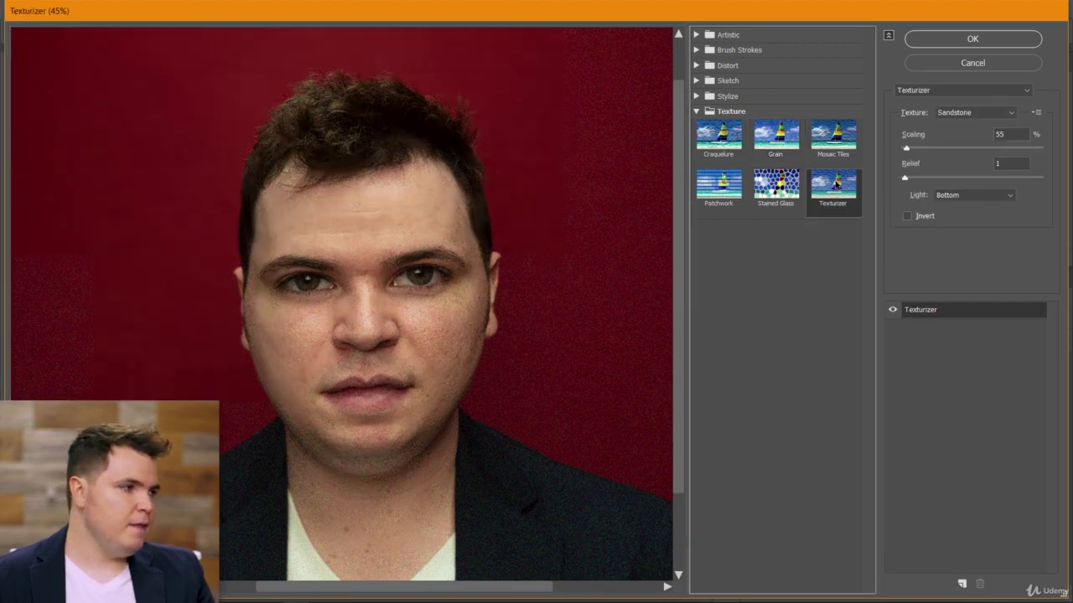
click(949, 38)
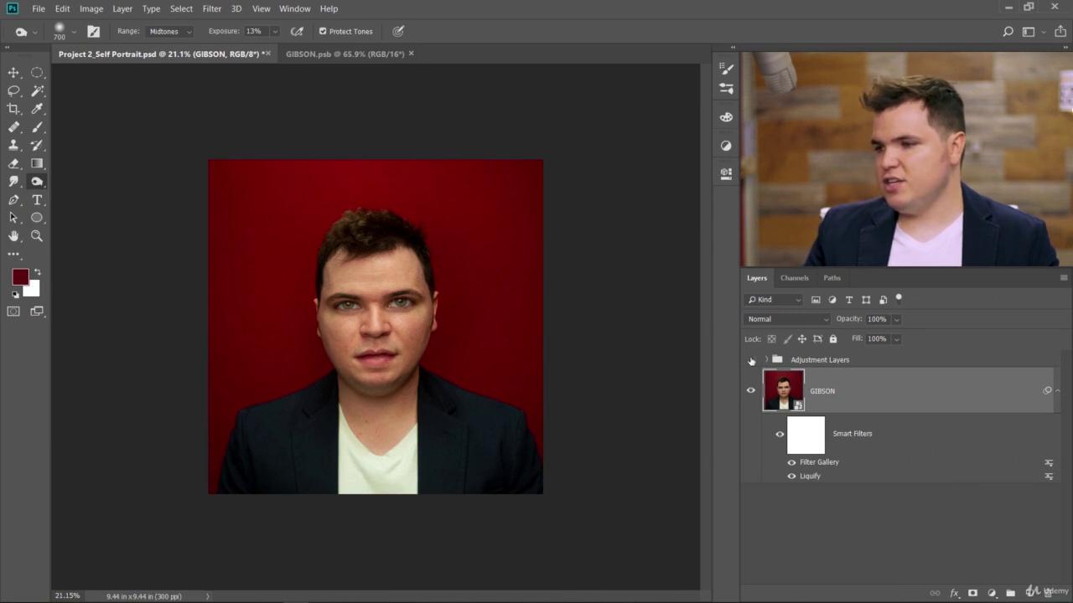
click(751, 360)
click(750, 360)
click(751, 360)
click(751, 360)
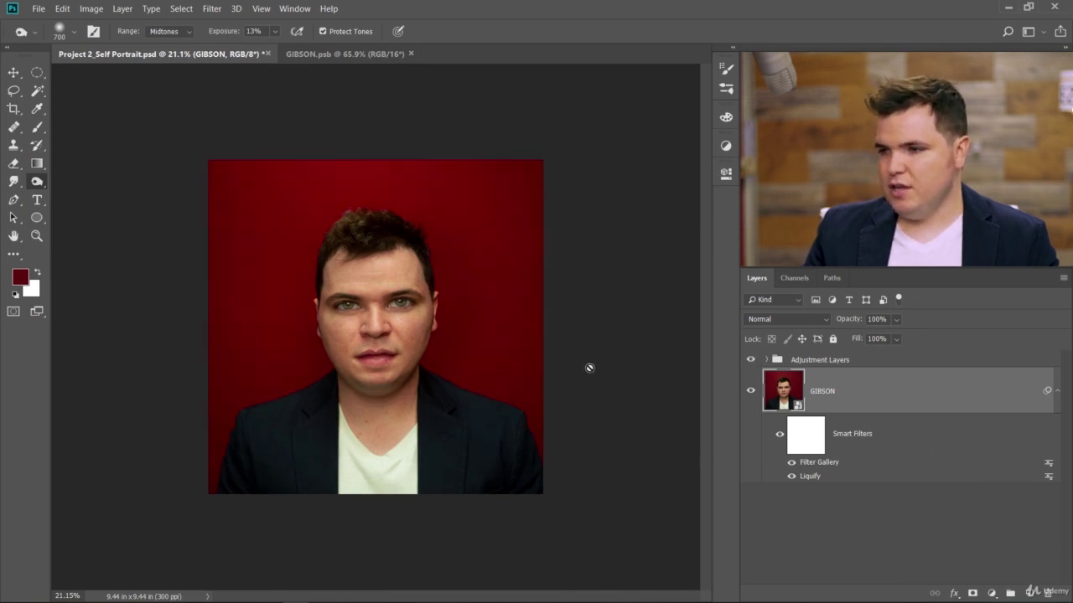
scroll(350, 364, up, 4)
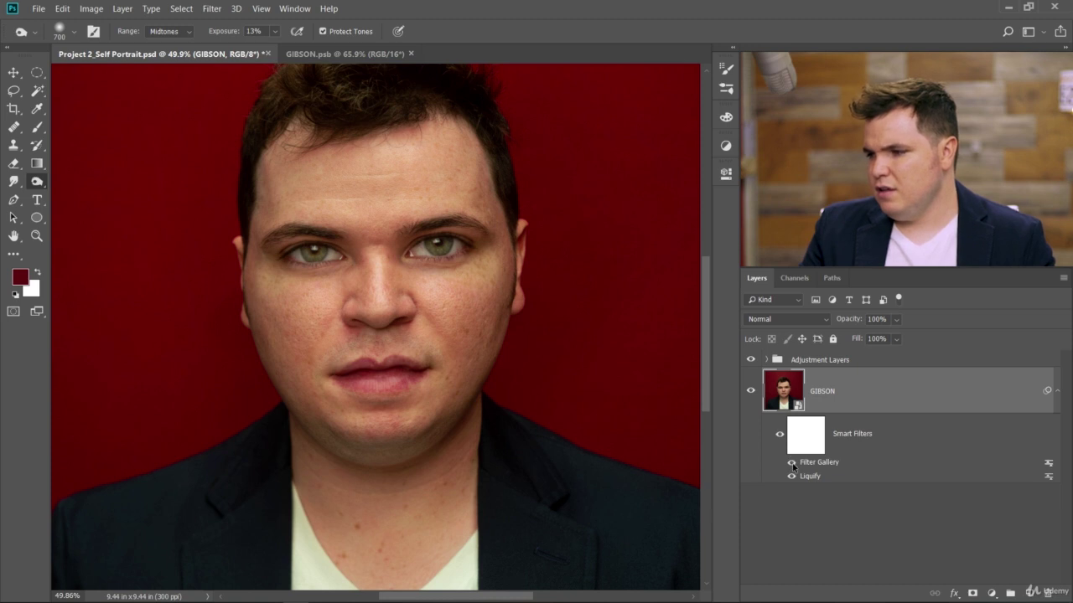
scroll(534, 343, up, 2)
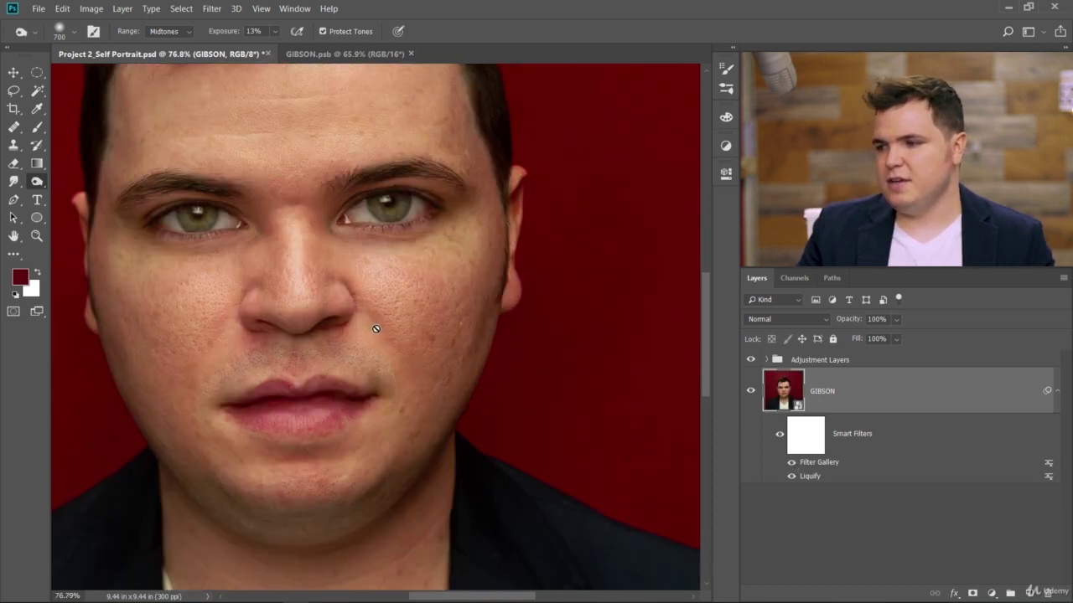
scroll(412, 360, down, 3)
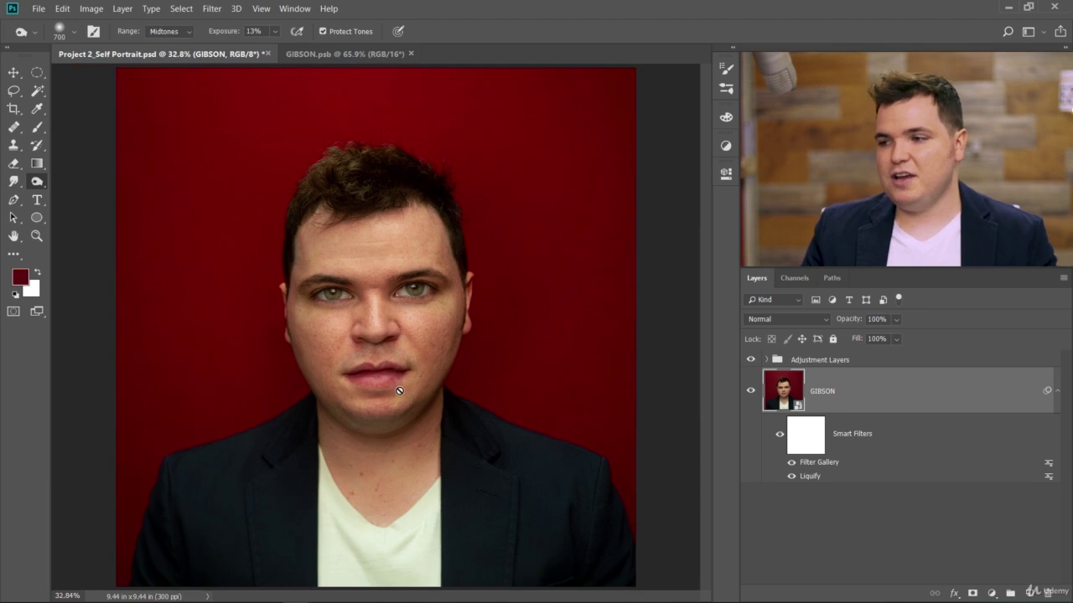